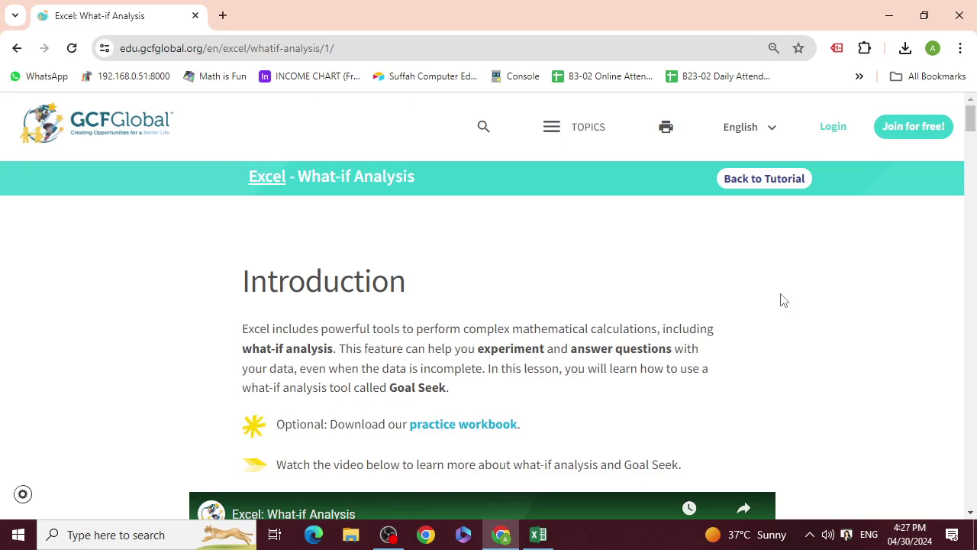
- Skim the Goal Seek example in the What-if Analysis lesson and switch to the practice workbook in Excel
{"action": "scroll", "coordinate": [680, 351], "scroll_direction": "down", "scroll_amount": 15}
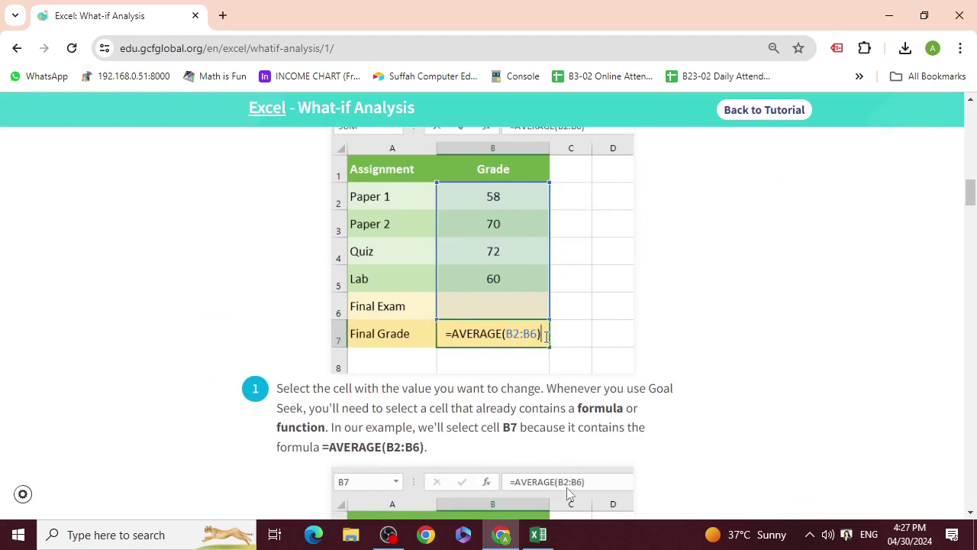
{"action": "scroll", "coordinate": [553, 468], "scroll_direction": "up", "scroll_amount": 5}
{"action": "scroll", "coordinate": [552, 469], "scroll_direction": "up", "scroll_amount": 6}
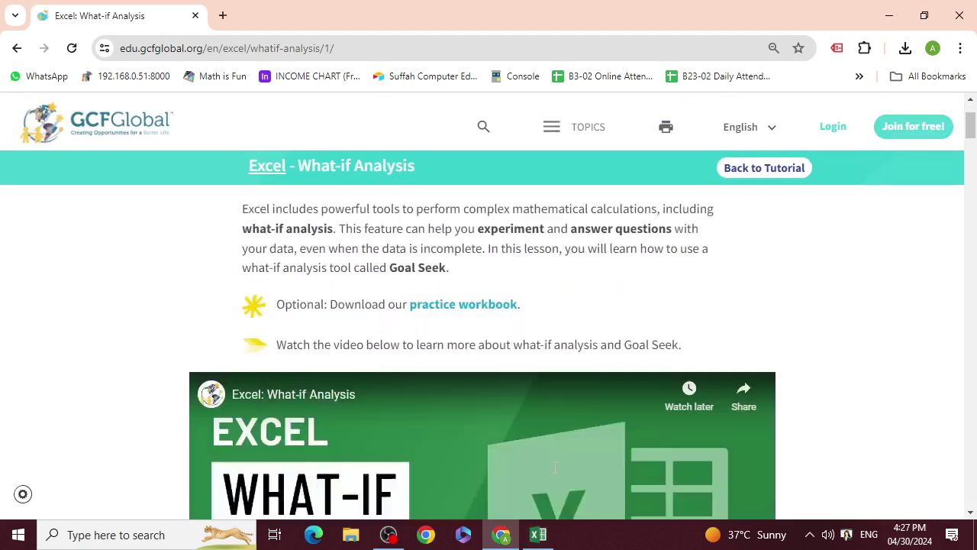
{"action": "scroll", "coordinate": [553, 469], "scroll_direction": "down", "scroll_amount": 4}
{"action": "left_click", "coordinate": [538, 534]}
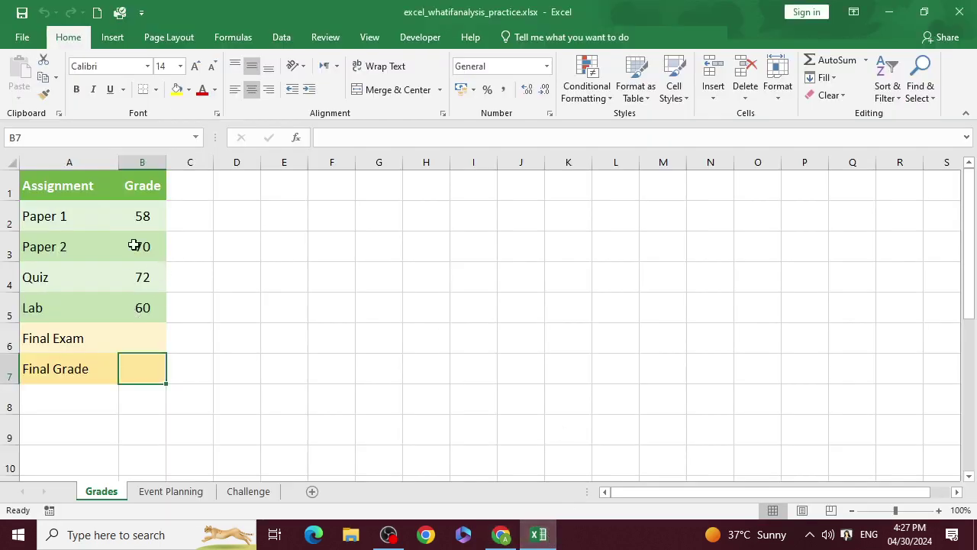
- Review the Paper 1, Paper 2, Quiz and Lab grades on the Grades sheet
{"action": "left_click", "coordinate": [218, 226]}
{"action": "left_click", "coordinate": [128, 216]}
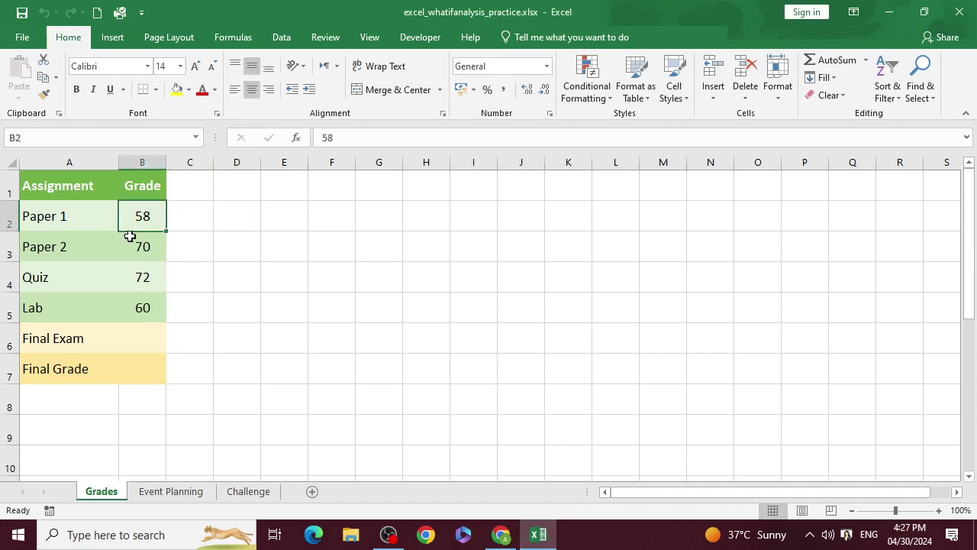
{"action": "left_click", "coordinate": [131, 252]}
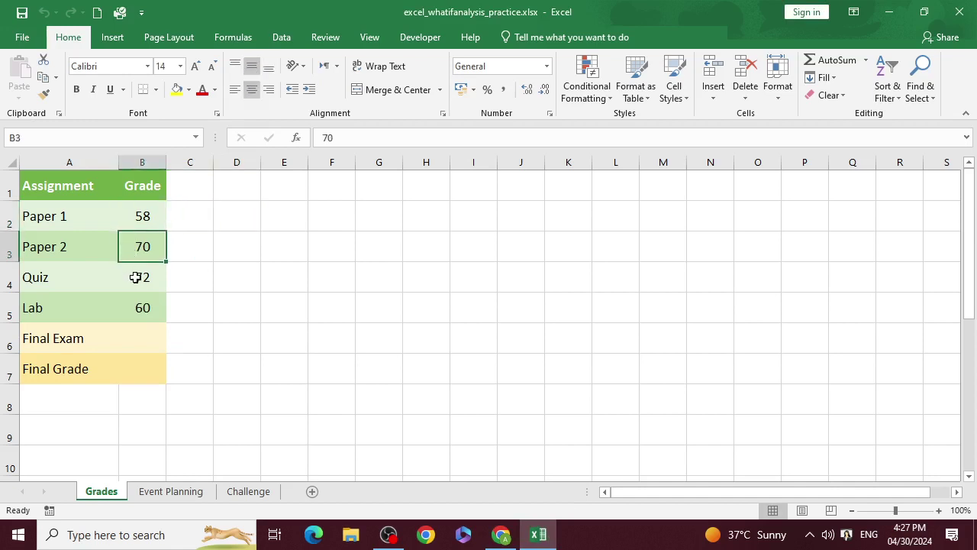
{"action": "left_click", "coordinate": [135, 277]}
{"action": "left_click", "coordinate": [148, 320]}
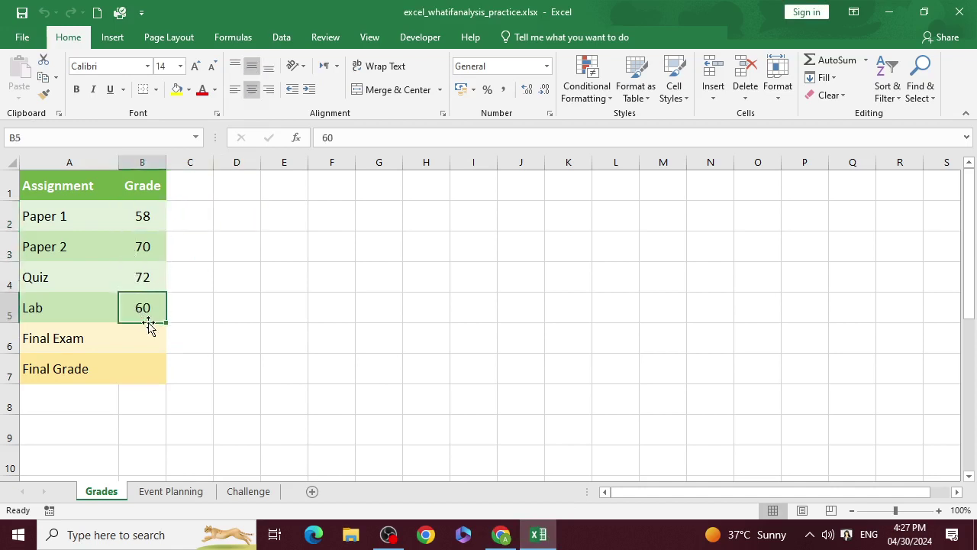
- Enter the formula =AVERAGE(B2:B6) in the Final Grade cell B7
{"action": "left_click", "coordinate": [151, 364]}
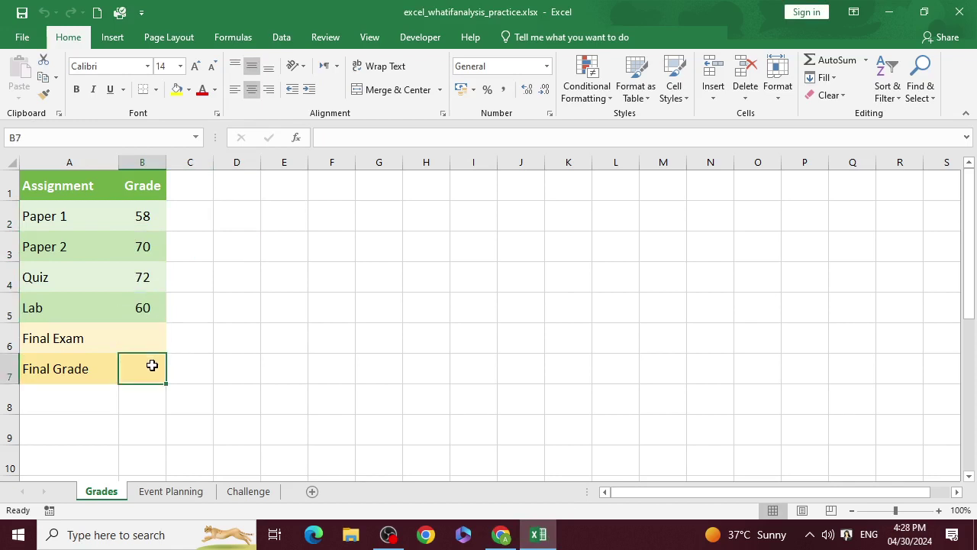
{"action": "type", "text": "="}
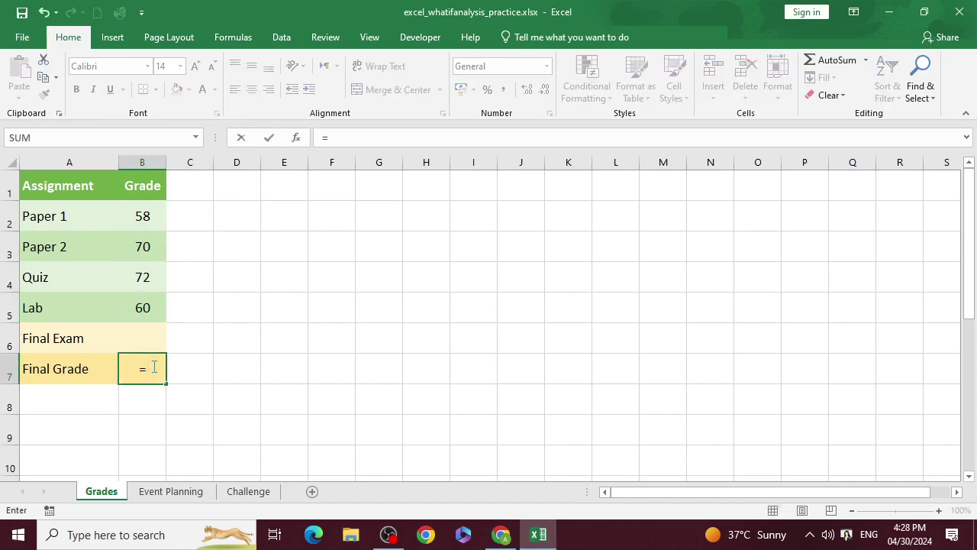
{"action": "type", "text": "avera"}
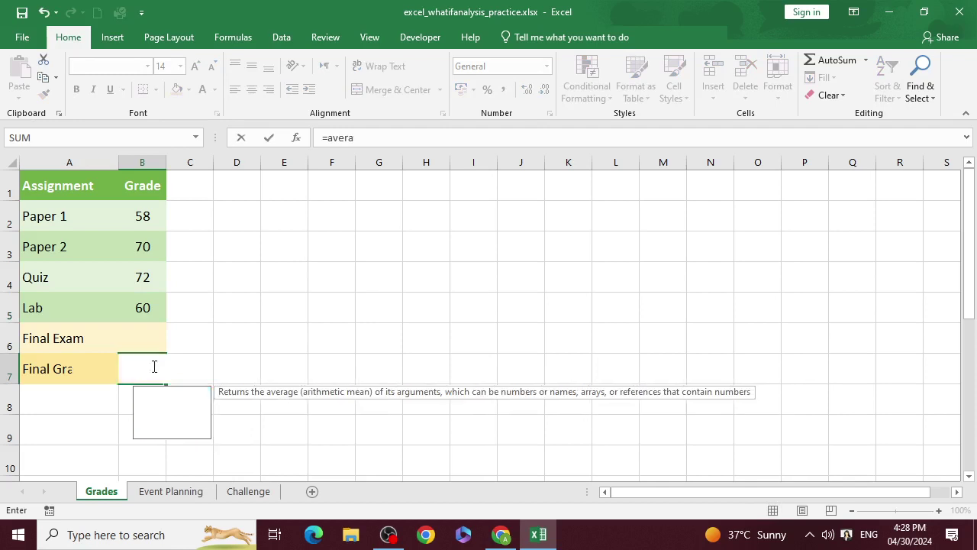
{"action": "type", "text": "ge("}
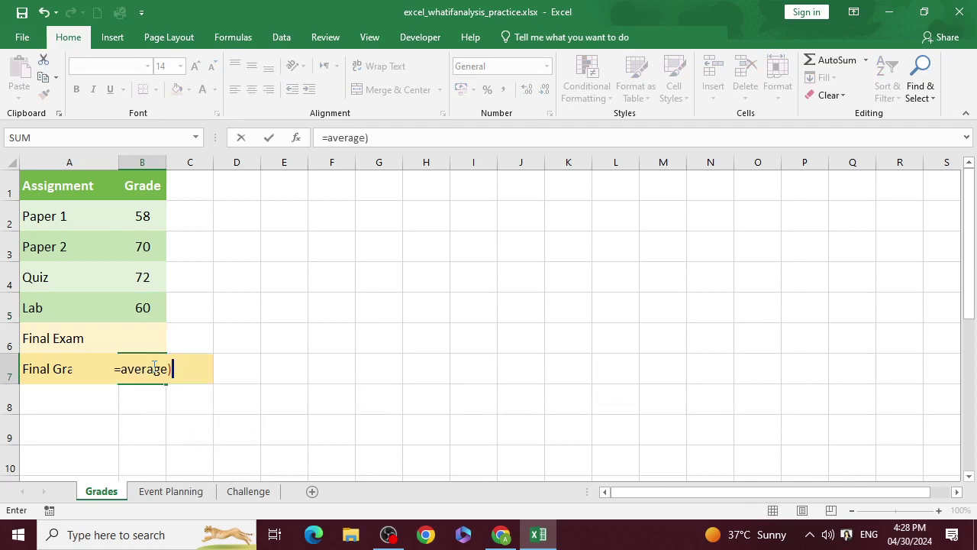
{"action": "key", "text": "BackSpace"}
{"action": "type", "text": "("}
{"action": "key", "text": "Up"}
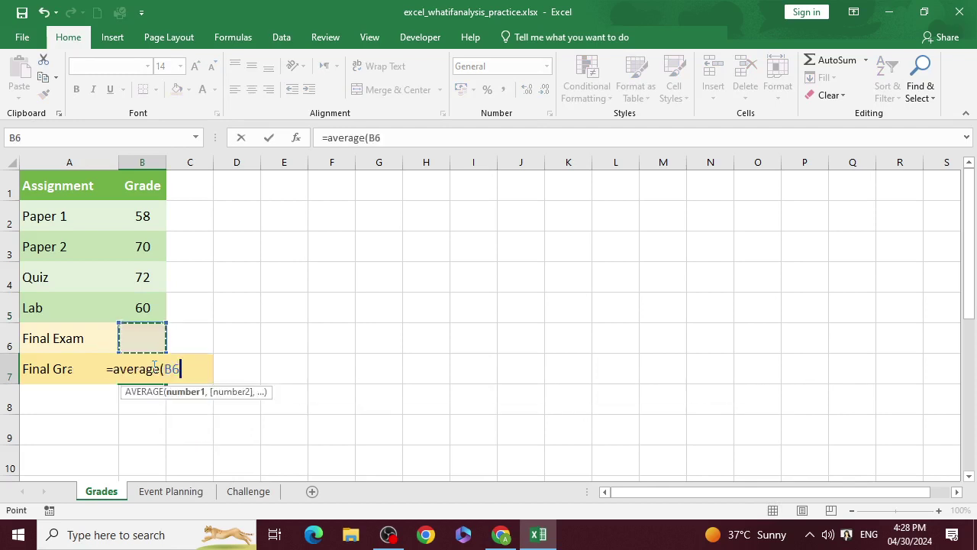
{"action": "key", "text": "Up"}
{"action": "key", "text": "shift+Down"}
{"action": "key", "text": "shift+Up"}
{"action": "key", "text": "shift+Up"}
{"action": "key", "text": "shift+Up"}
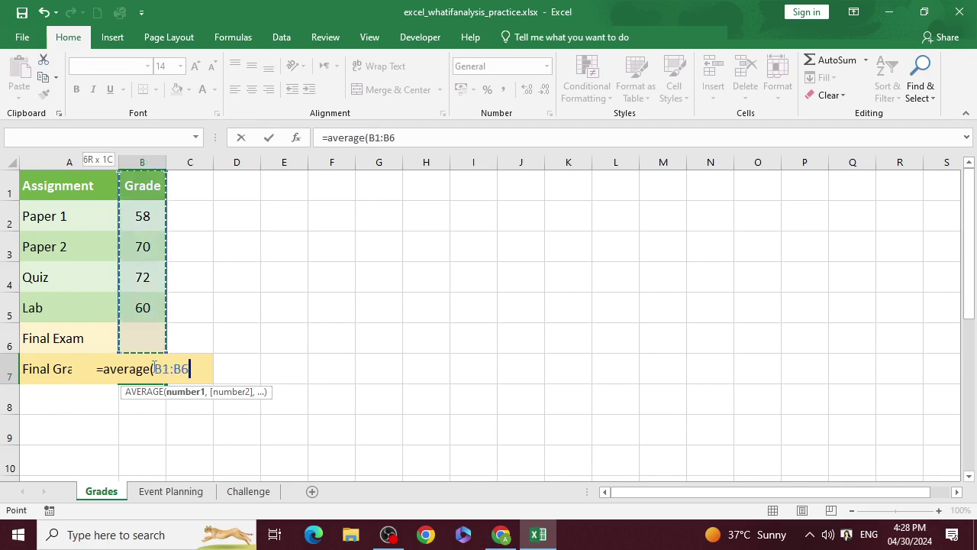
{"action": "type", "text": ")"}
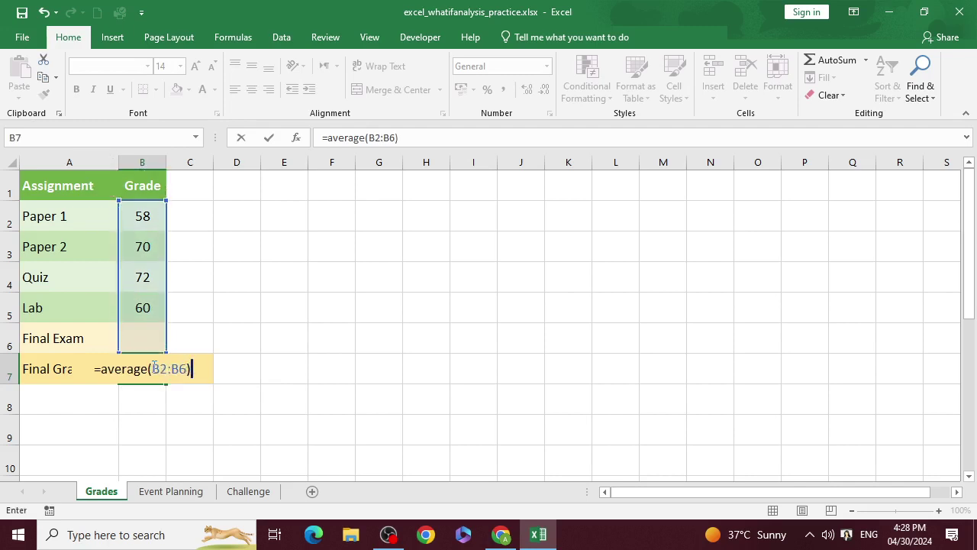
{"action": "key", "text": "Return"}
{"action": "left_click", "coordinate": [153, 366]}
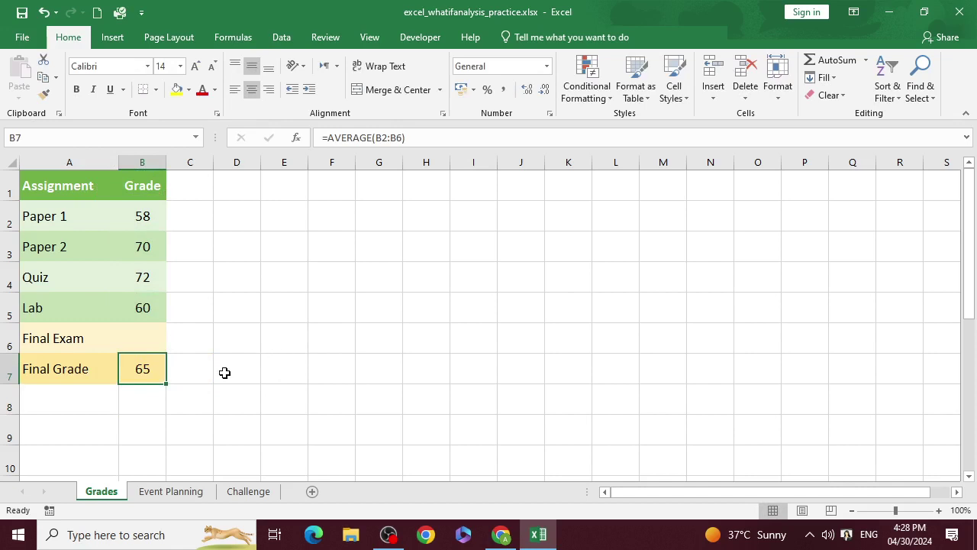
- Try Final Exam grades of 60, 65 and 70 in cell B6 to test their effect on the Final Grade
{"action": "left_click", "coordinate": [148, 340]}
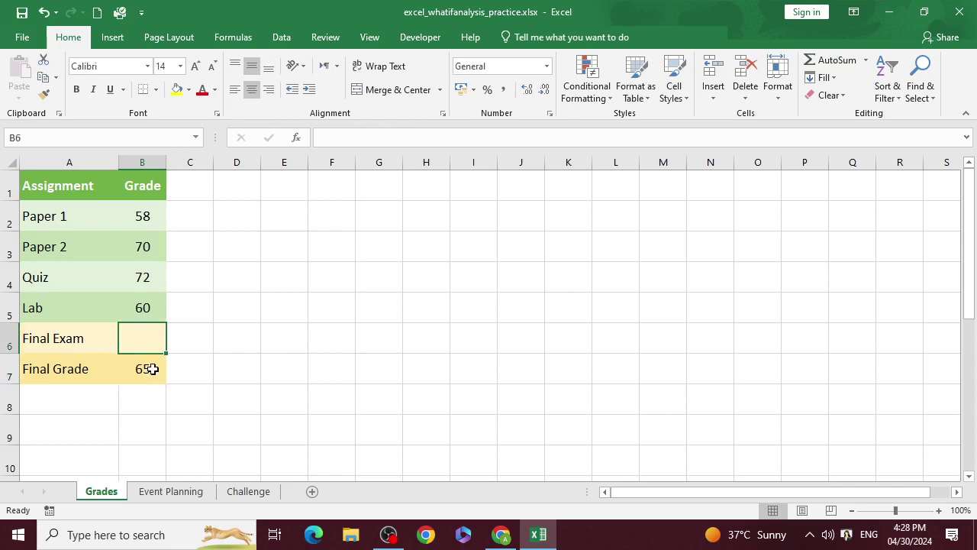
{"action": "left_click", "coordinate": [153, 369]}
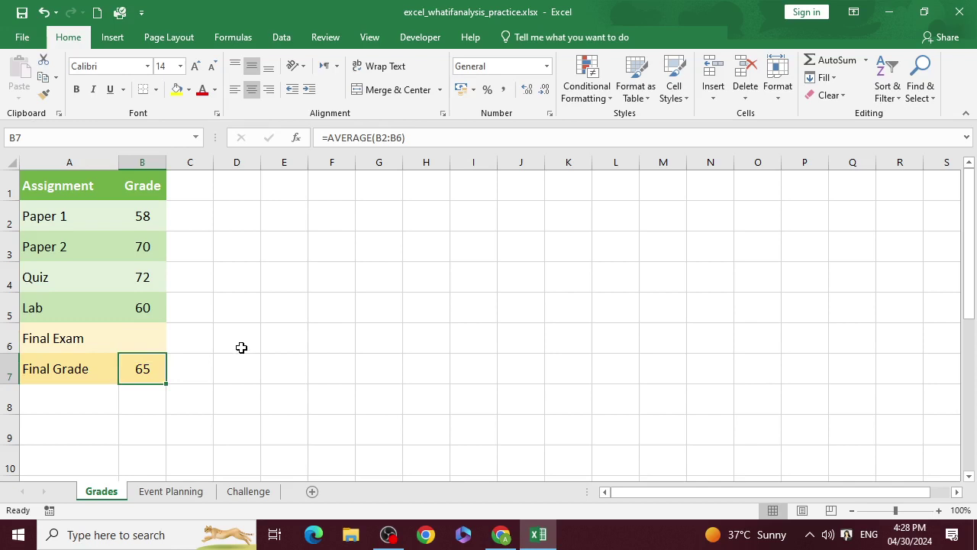
{"action": "left_click", "coordinate": [139, 338]}
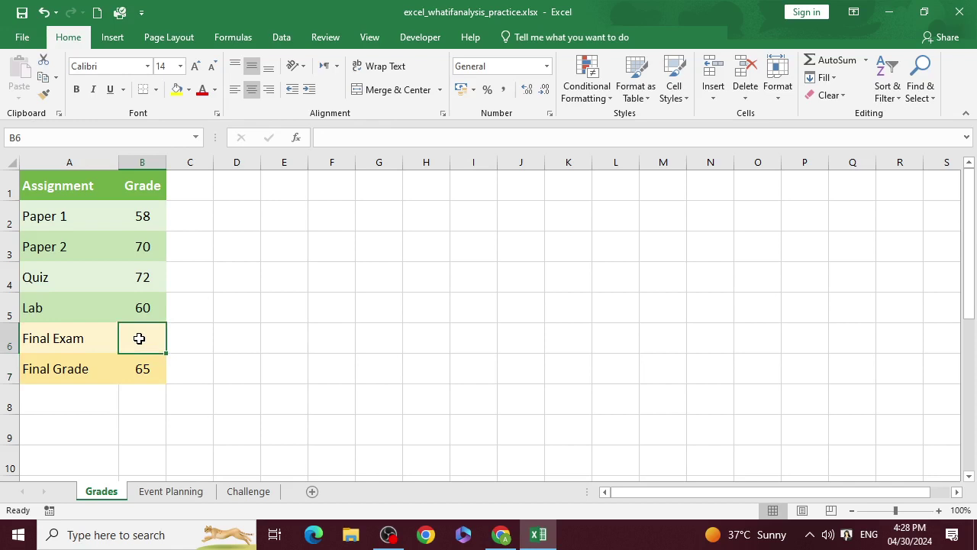
{"action": "type", "text": "60"}
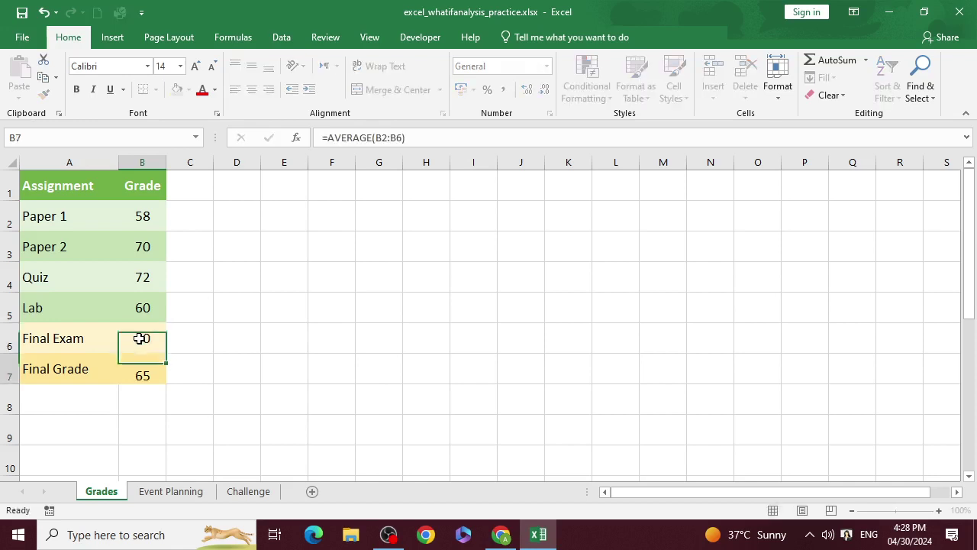
{"action": "key", "text": "Return"}
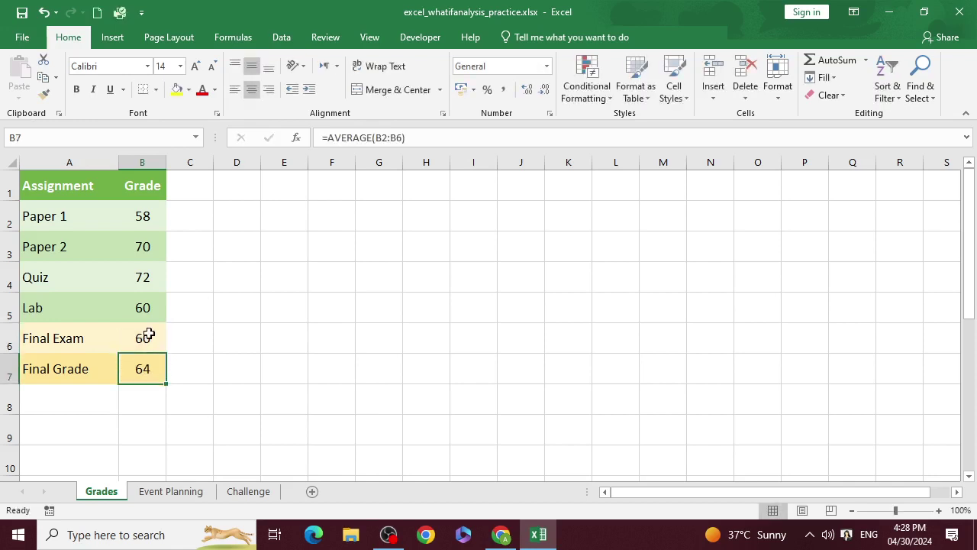
{"action": "left_click", "coordinate": [139, 339]}
{"action": "type", "text": "65"}
{"action": "key", "text": "Return"}
{"action": "left_click", "coordinate": [142, 339]}
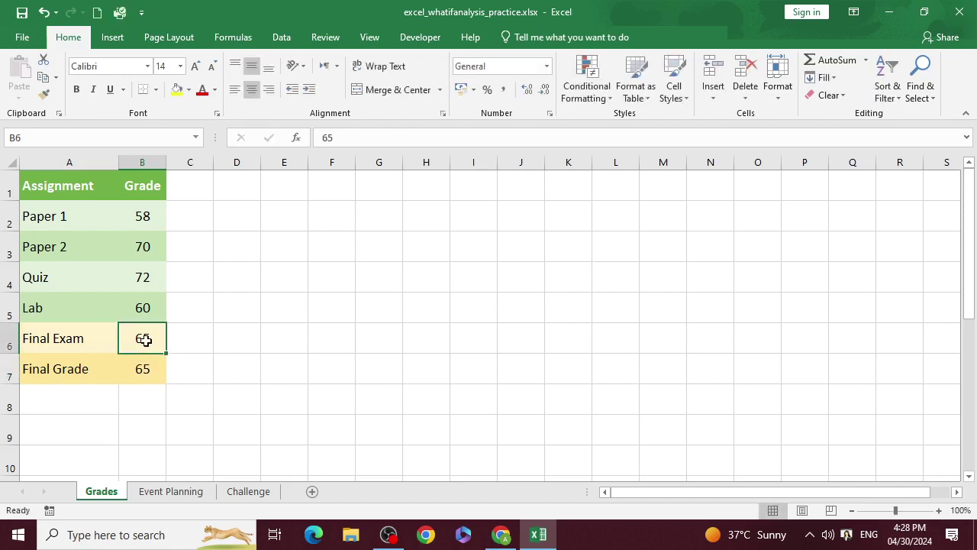
{"action": "type", "text": "70"}
{"action": "key", "text": "Return"}
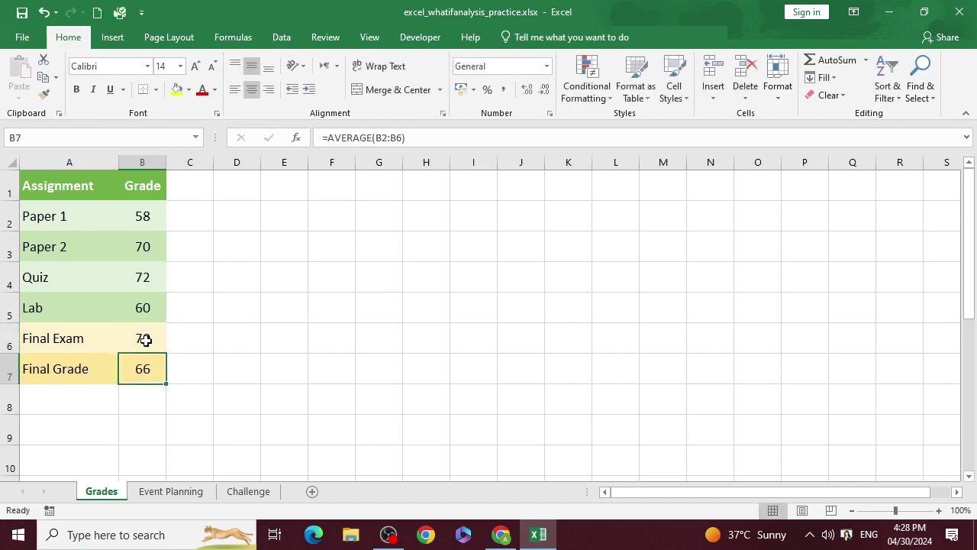
- Try Final Exam grades of 72, 75 and 78 in cell B6
{"action": "left_click", "coordinate": [145, 340]}
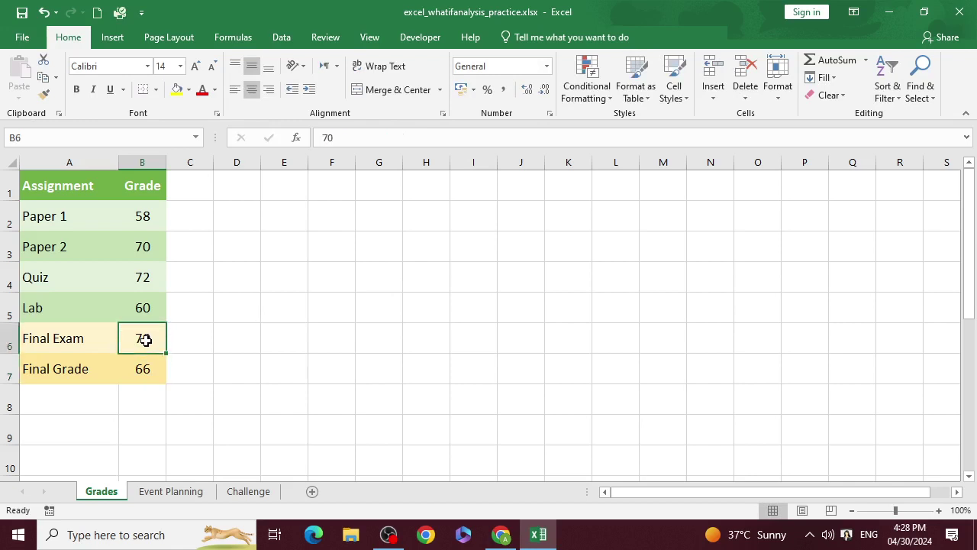
{"action": "type", "text": "72"}
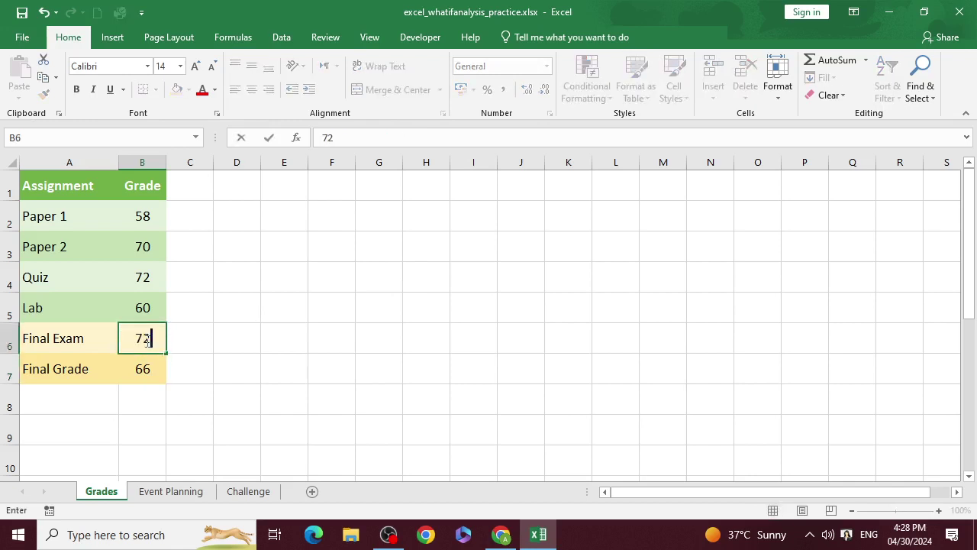
{"action": "key", "text": "Return"}
{"action": "left_click", "coordinate": [145, 340]}
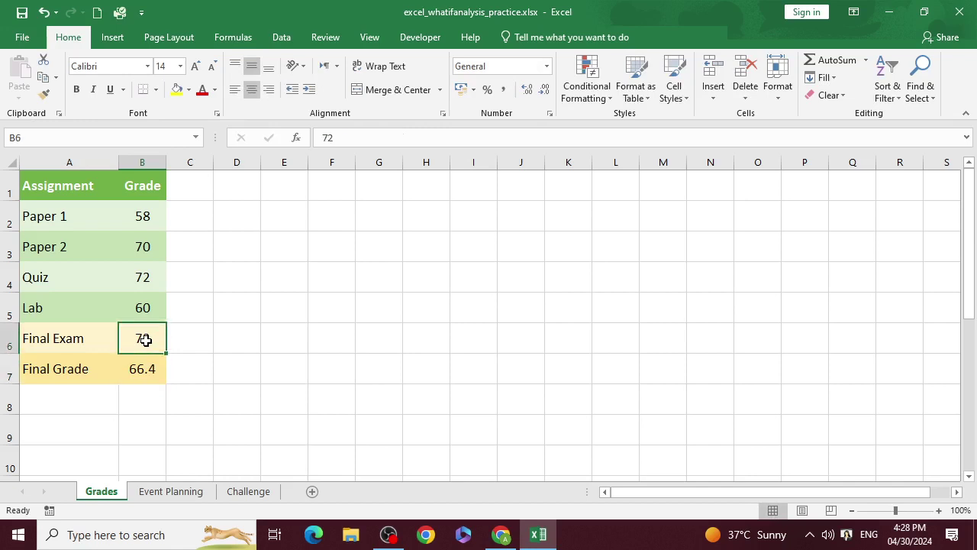
{"action": "type", "text": "75"}
{"action": "key", "text": "Return"}
{"action": "left_click", "coordinate": [145, 340]}
{"action": "type", "text": "78"}
{"action": "key", "text": "Return"}
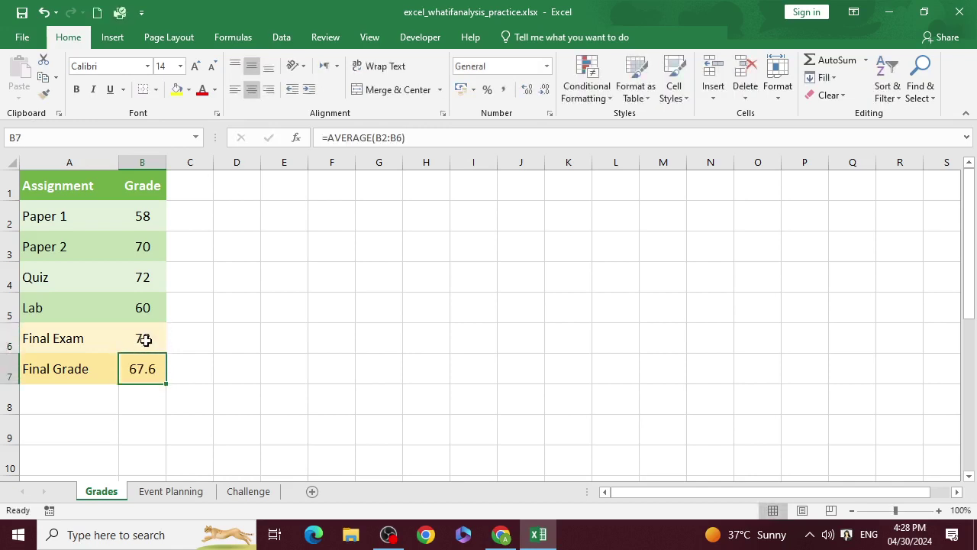
- Try Final Exam grades of 80, 85, 87 and 90 in cell B6
{"action": "left_click", "coordinate": [145, 340]}
{"action": "type", "text": "80"}
{"action": "key", "text": "Return"}
{"action": "left_click", "coordinate": [145, 340]}
{"action": "type", "text": "85"}
{"action": "key", "text": "Return"}
{"action": "left_click", "coordinate": [145, 339]}
{"action": "type", "text": "87"}
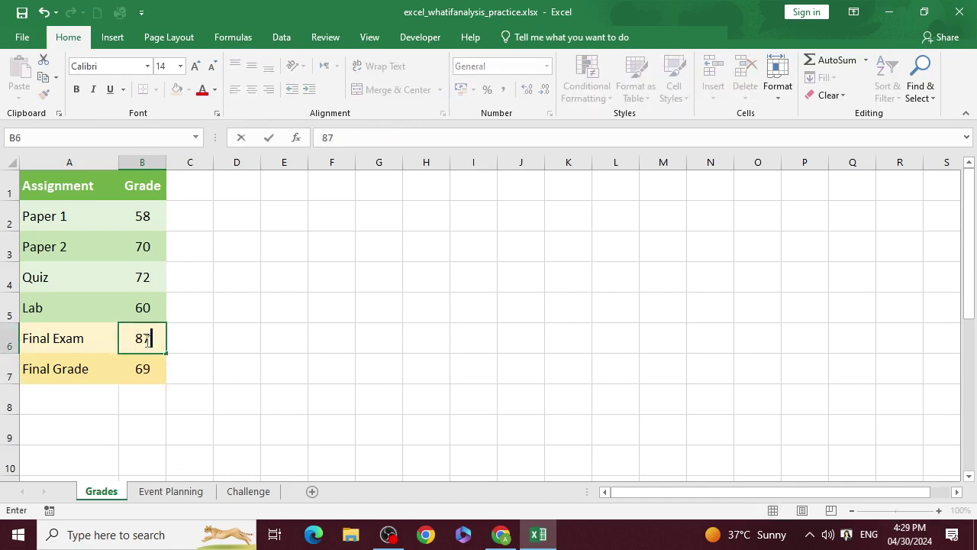
{"action": "key", "text": "Return"}
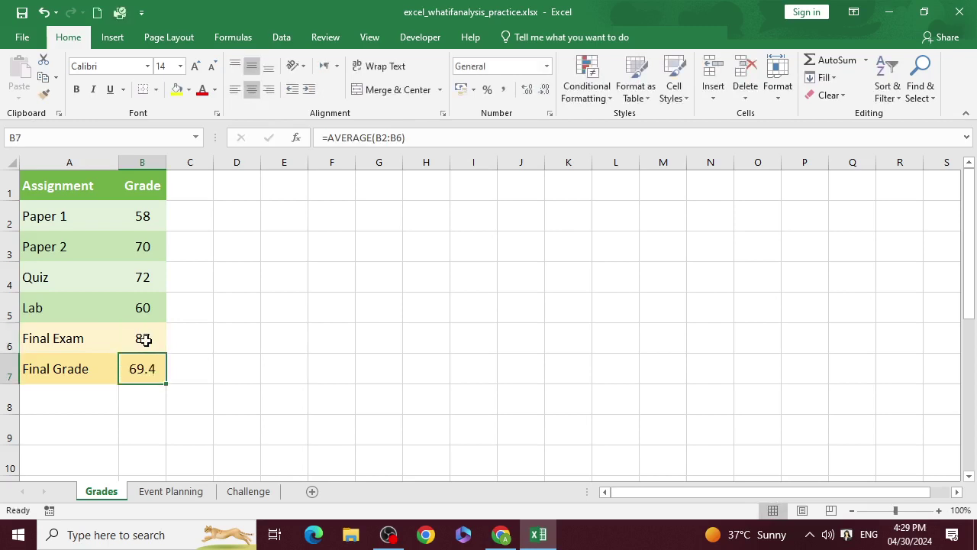
{"action": "left_click", "coordinate": [143, 341]}
{"action": "type", "text": "90"}
{"action": "key", "text": "Return"}
- Clear the Final Exam grade in B6 and the Final Grade formula in B7
{"action": "left_click", "coordinate": [160, 338]}
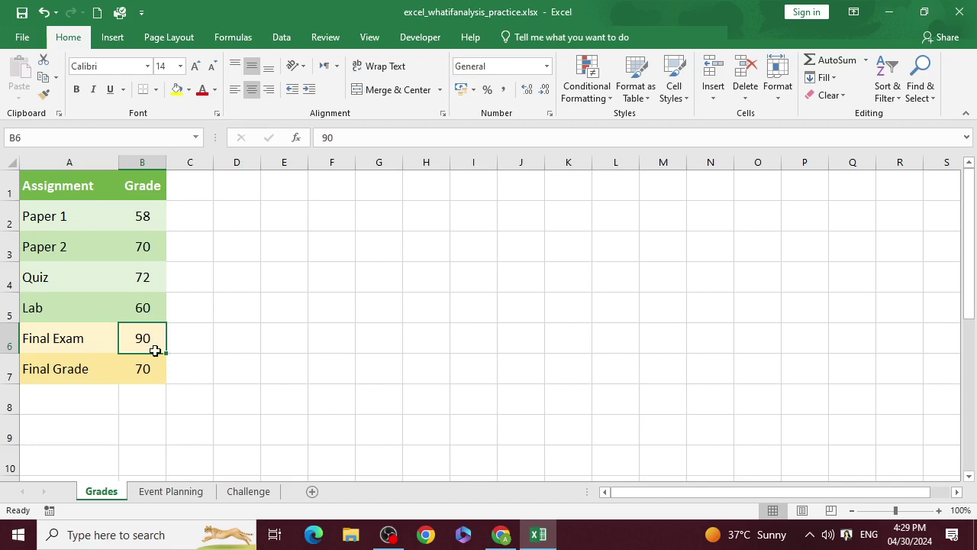
{"action": "key", "text": "Delete"}
{"action": "left_click", "coordinate": [151, 364]}
{"action": "key", "text": "Delete"}
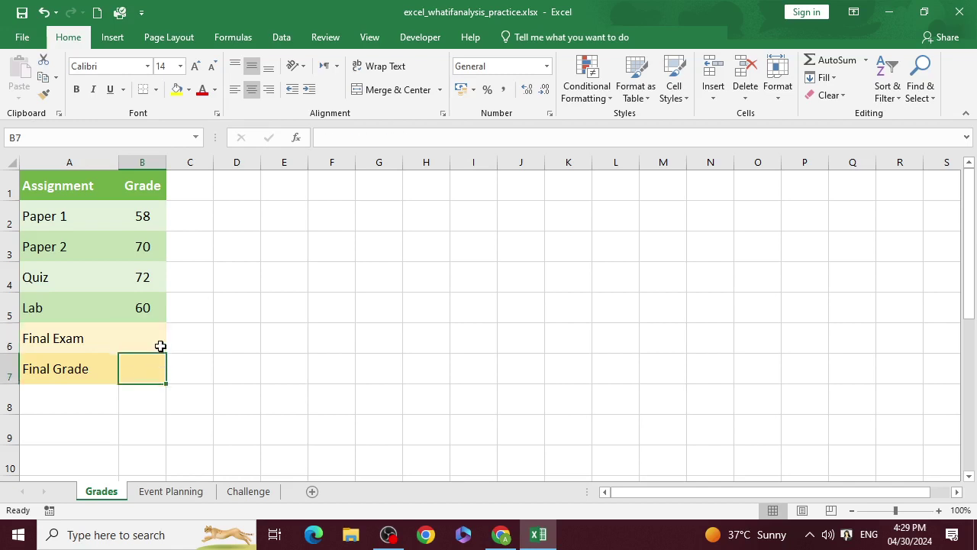
{"action": "left_click", "coordinate": [159, 345]}
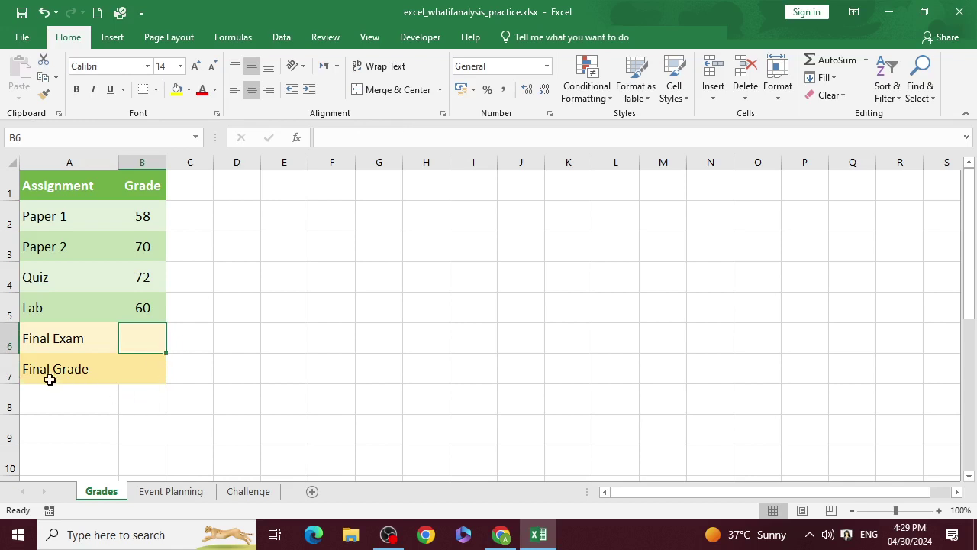
{"action": "left_click", "coordinate": [136, 367]}
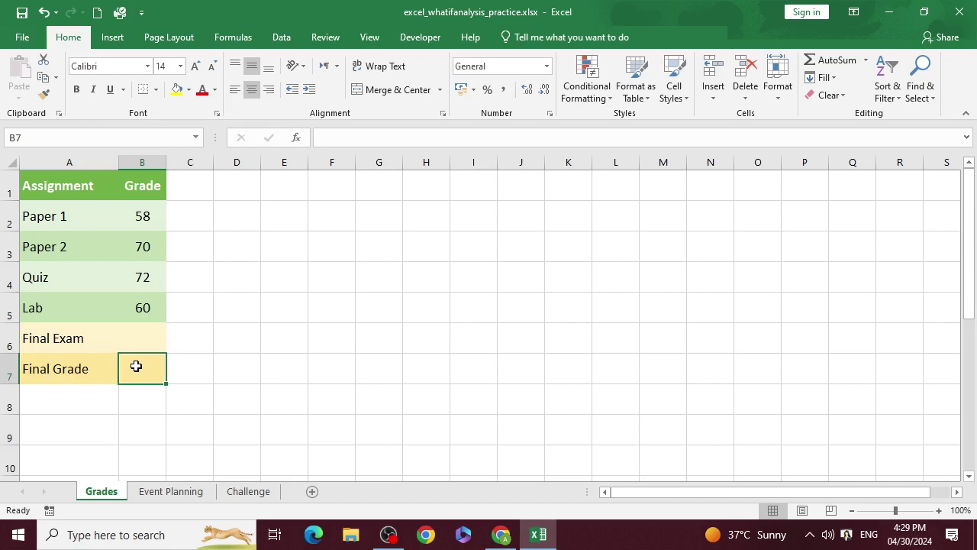
{"action": "left_click", "coordinate": [127, 342]}
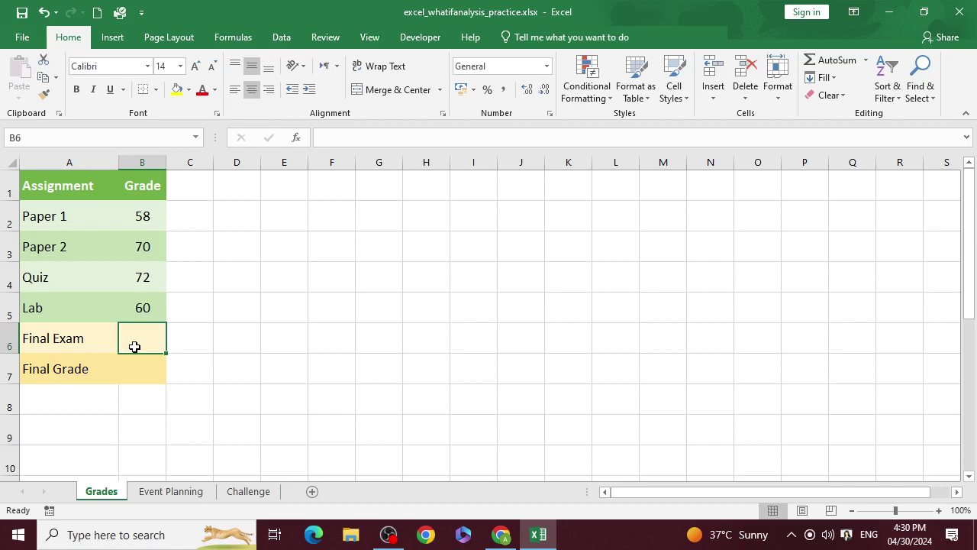
- Open Goal Seek for the empty Final Grade cell B7 and move the dialog clear of the grades
{"action": "left_click", "coordinate": [140, 371]}
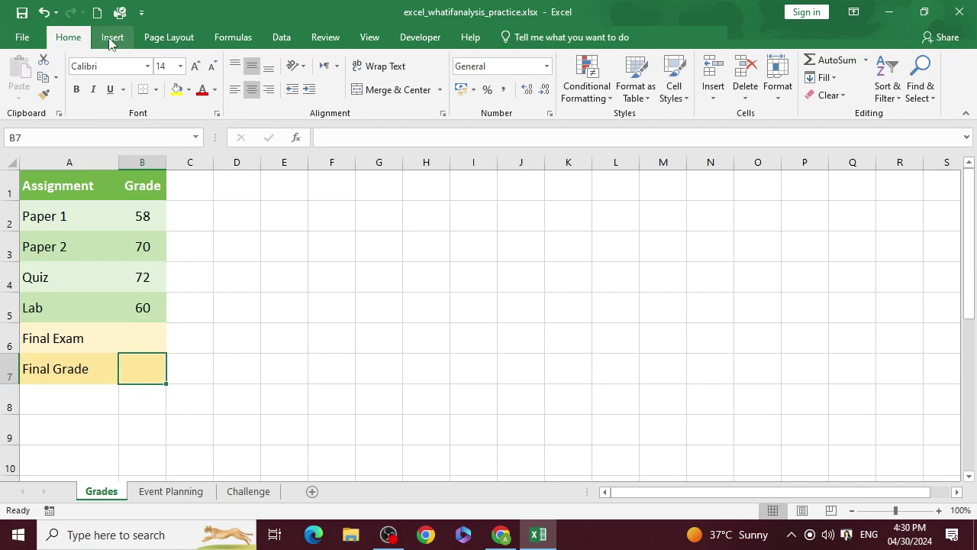
{"action": "left_click", "coordinate": [281, 36]}
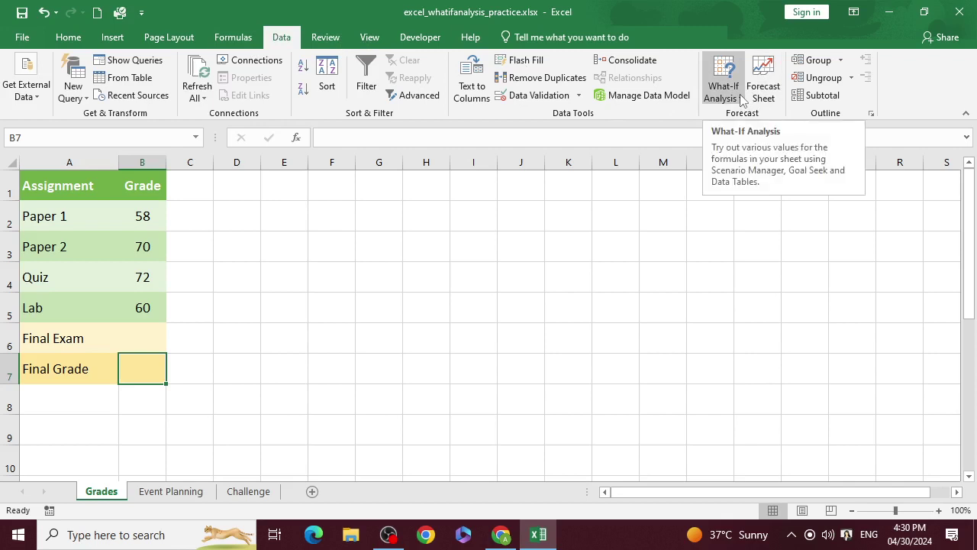
{"action": "left_click", "coordinate": [740, 98]}
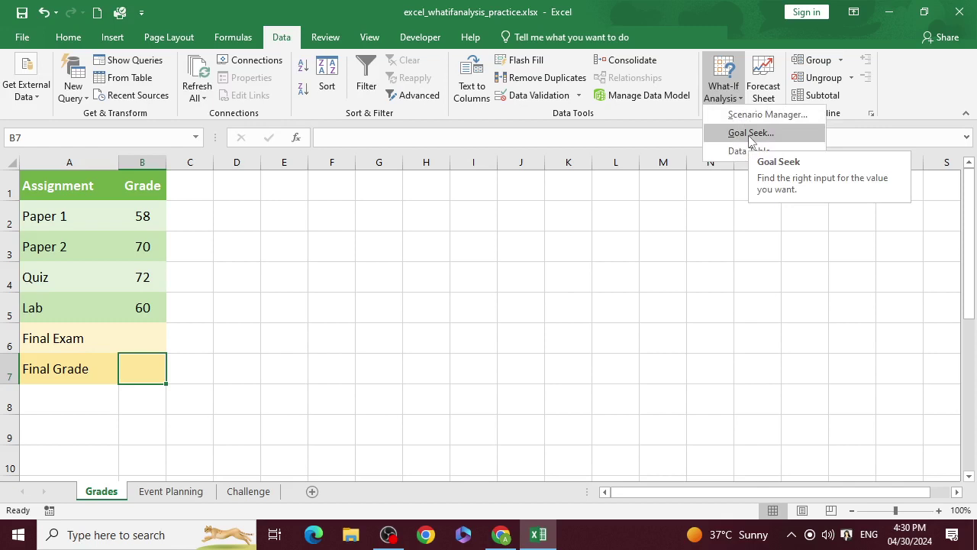
{"action": "left_click", "coordinate": [750, 132]}
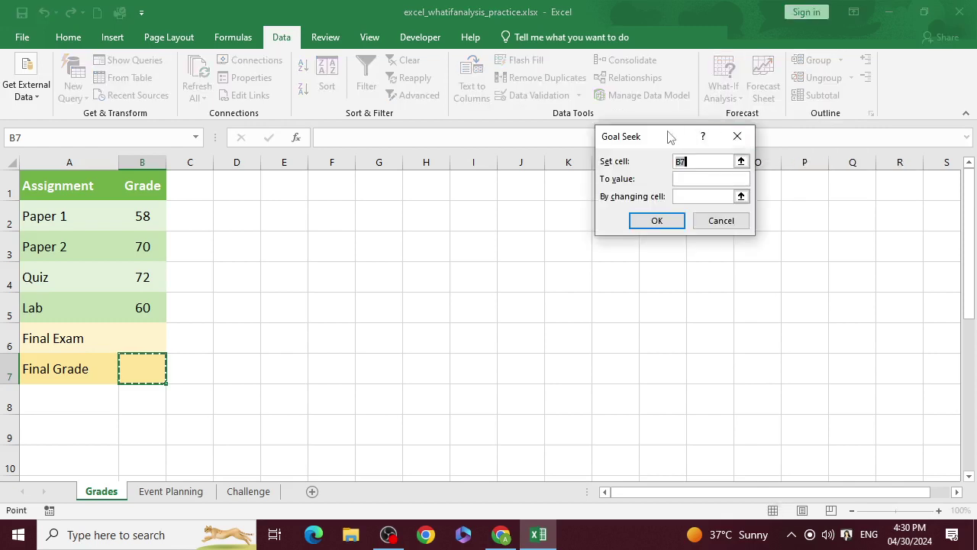
{"action": "left_click_drag", "start_coordinate": [675, 144], "coordinate": [629, 109]}
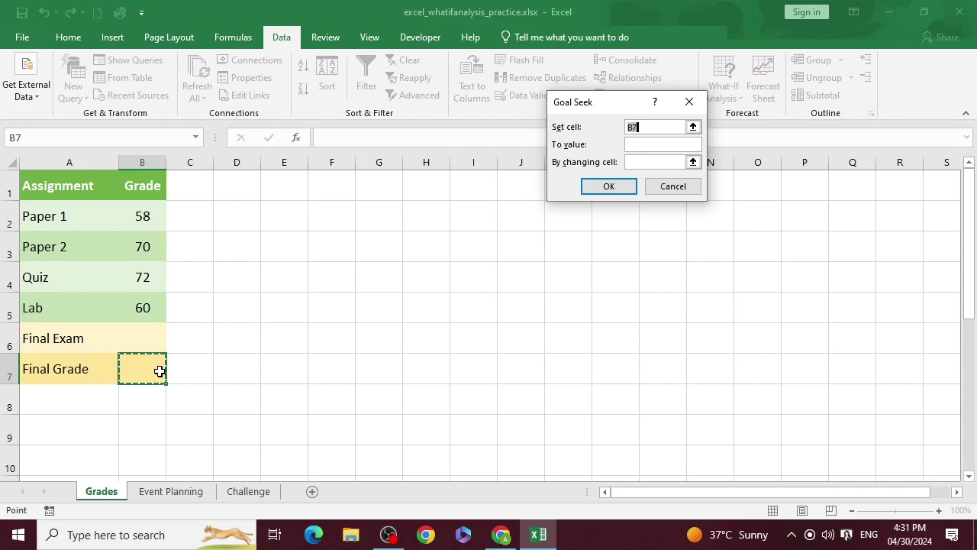
- Try to goal seek B7 to a value of 70 by changing cell B6, and cancel the dialog
{"action": "left_click", "coordinate": [666, 145]}
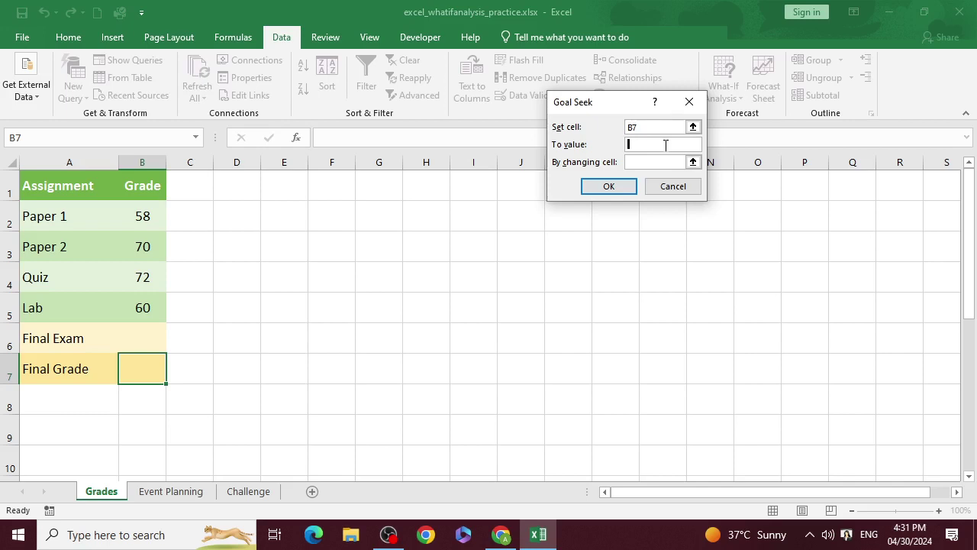
{"action": "type", "text": "70"}
{"action": "left_click", "coordinate": [654, 161]}
{"action": "left_click", "coordinate": [654, 161]}
{"action": "left_click", "coordinate": [132, 338]}
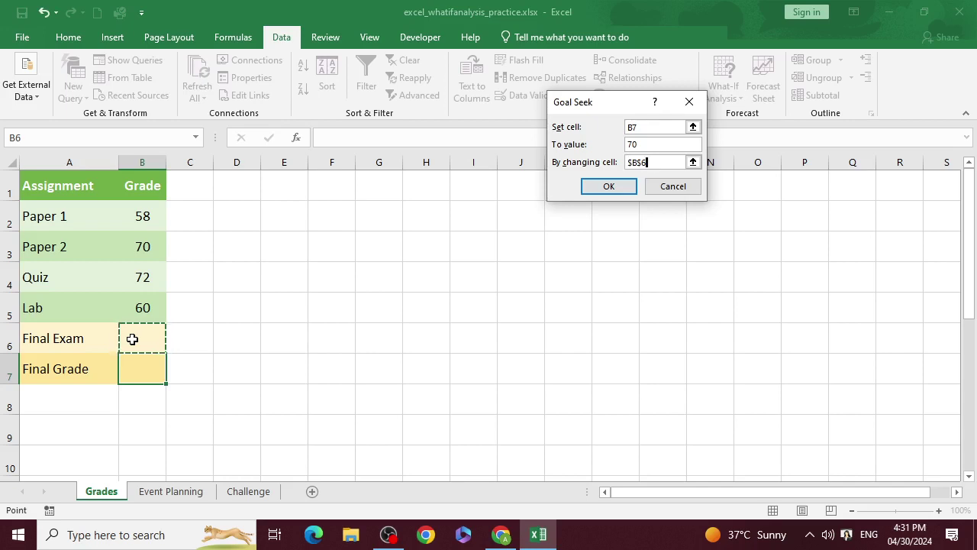
{"action": "left_click", "coordinate": [624, 191]}
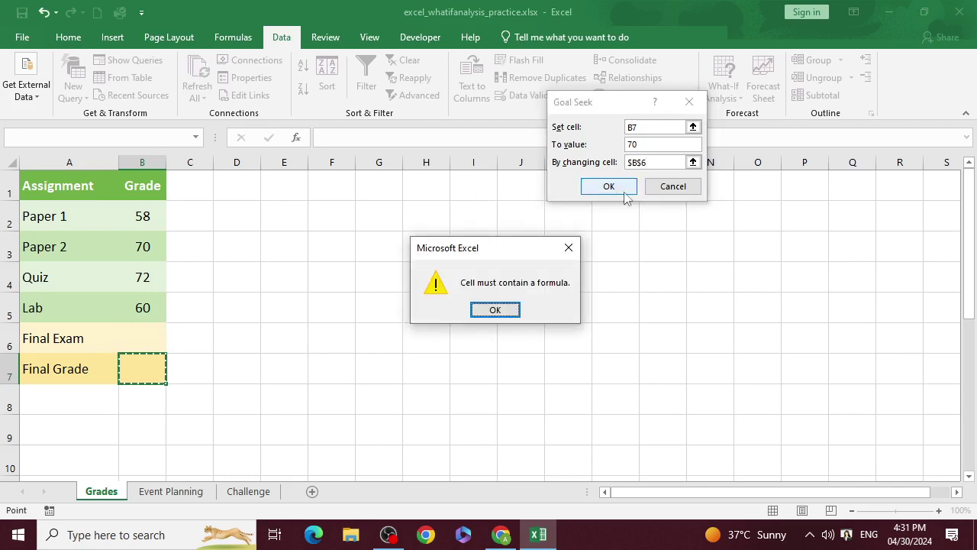
{"action": "left_click", "coordinate": [511, 308]}
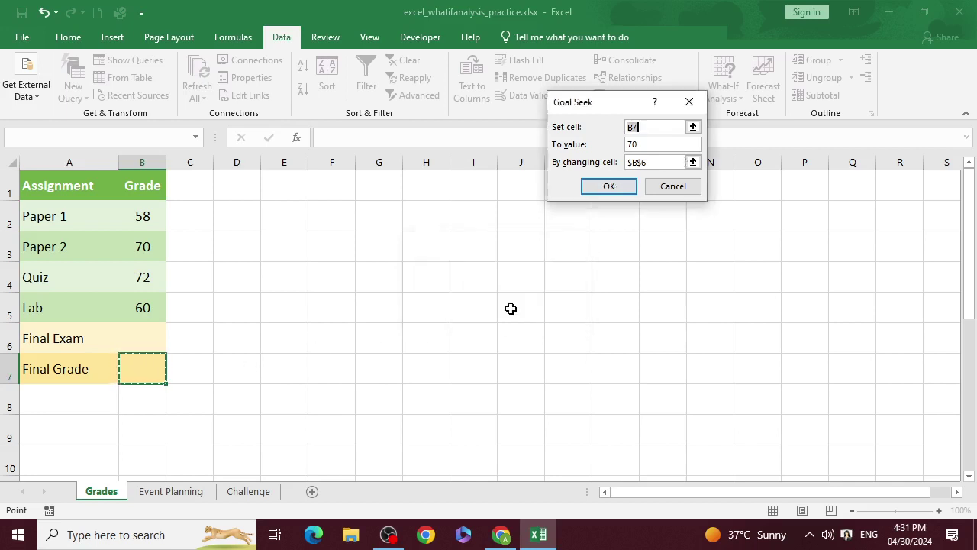
{"action": "left_click", "coordinate": [676, 186]}
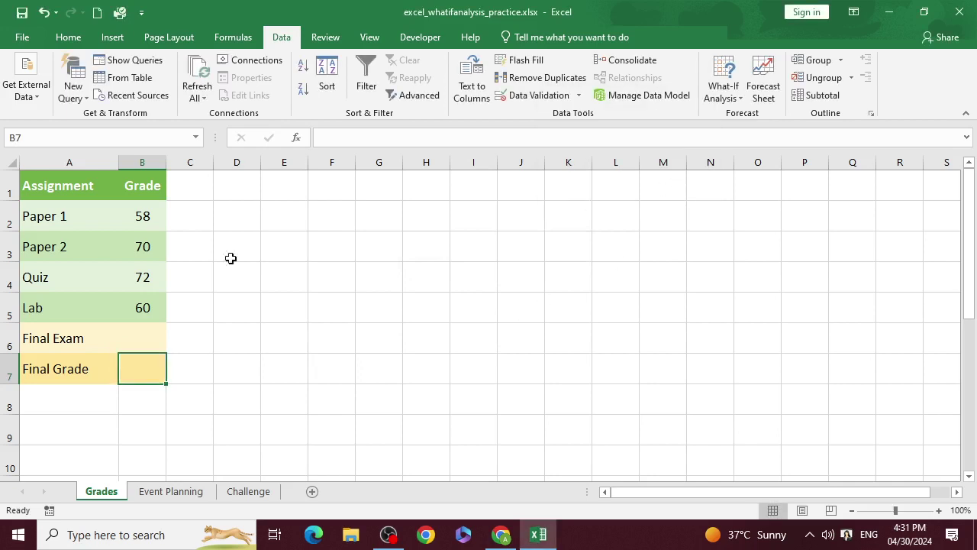
- Enter the formula =AVERAGE(B2:B6) in the Final Grade cell B7
{"action": "left_click", "coordinate": [219, 429]}
{"action": "left_click", "coordinate": [150, 379]}
{"action": "type", "text": "=av"}
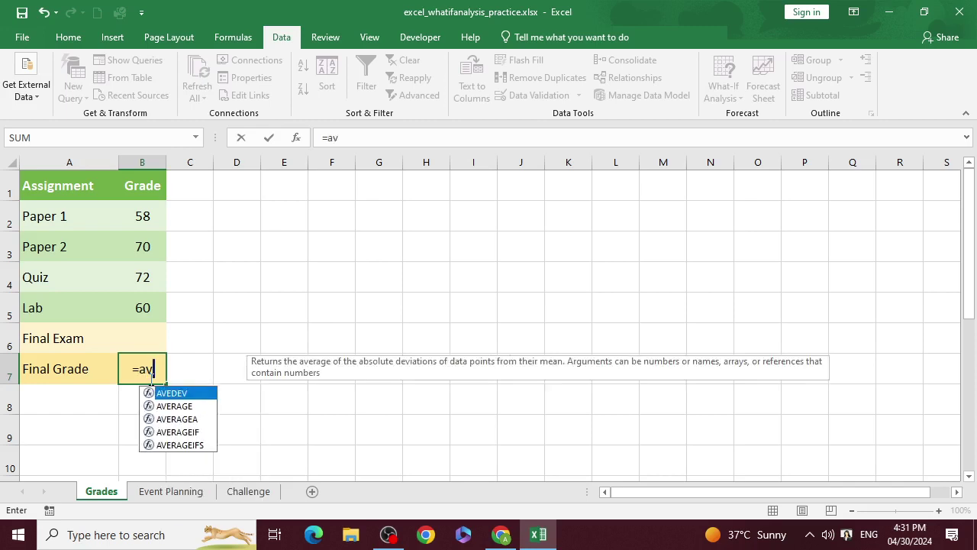
{"action": "type", "text": "erage("}
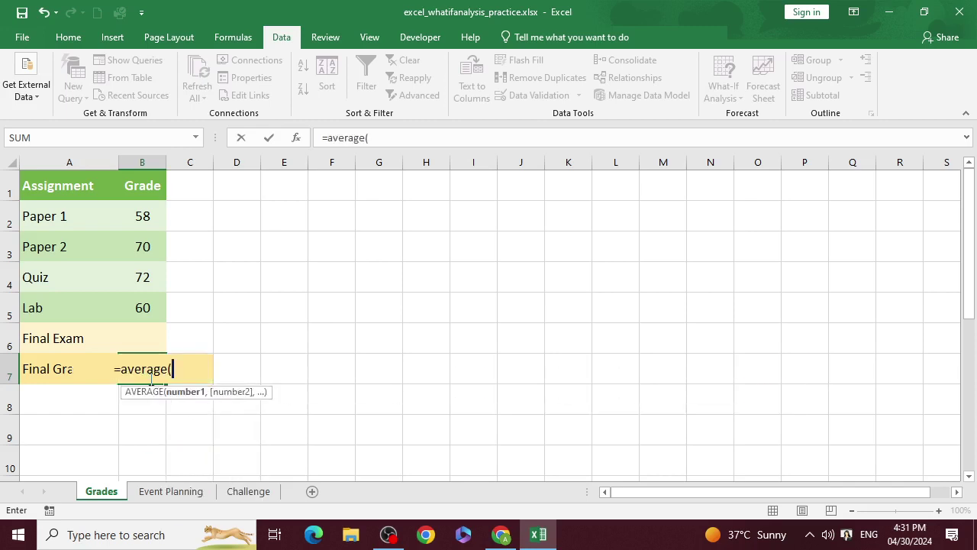
{"action": "left_click_drag", "start_coordinate": [142, 338], "coordinate": [142, 217]}
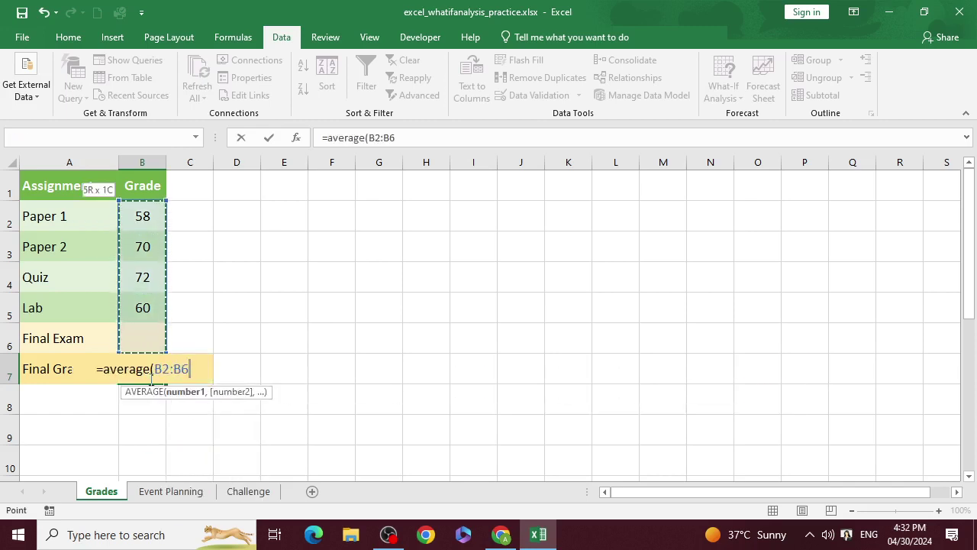
{"action": "type", "text": ")"}
{"action": "key", "text": "Return"}
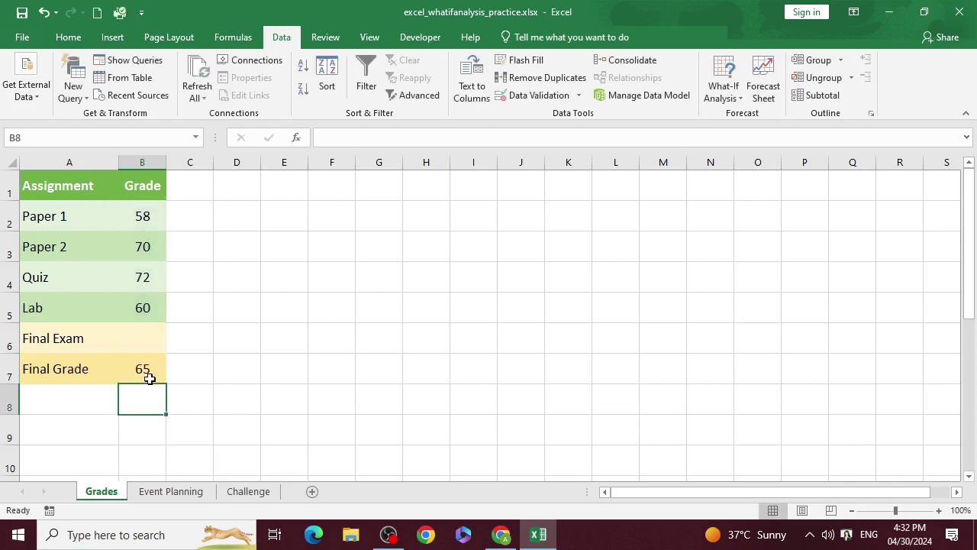
- Run Goal Seek to set B7 to 70 by changing the Final Exam cell B6, and accept the solution
{"action": "left_click", "coordinate": [150, 378]}
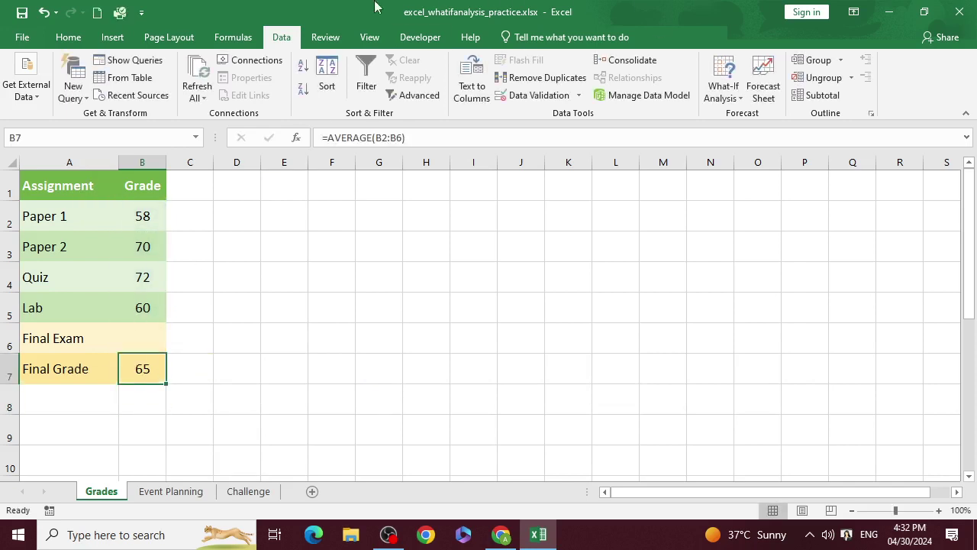
{"action": "left_click", "coordinate": [738, 102]}
{"action": "left_click", "coordinate": [752, 131]}
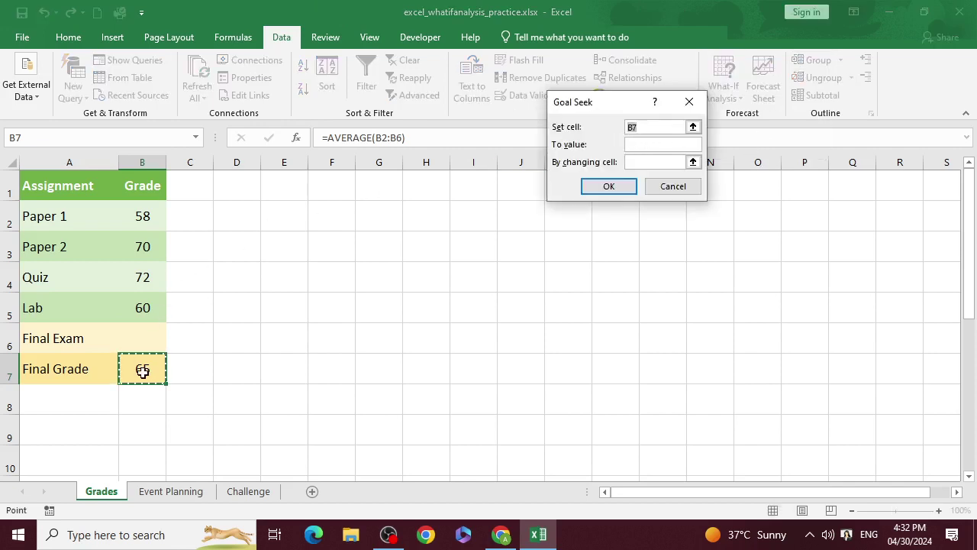
{"action": "left_click", "coordinate": [658, 146]}
{"action": "type", "text": "70"}
{"action": "left_click", "coordinate": [657, 164]}
{"action": "left_click", "coordinate": [155, 344]}
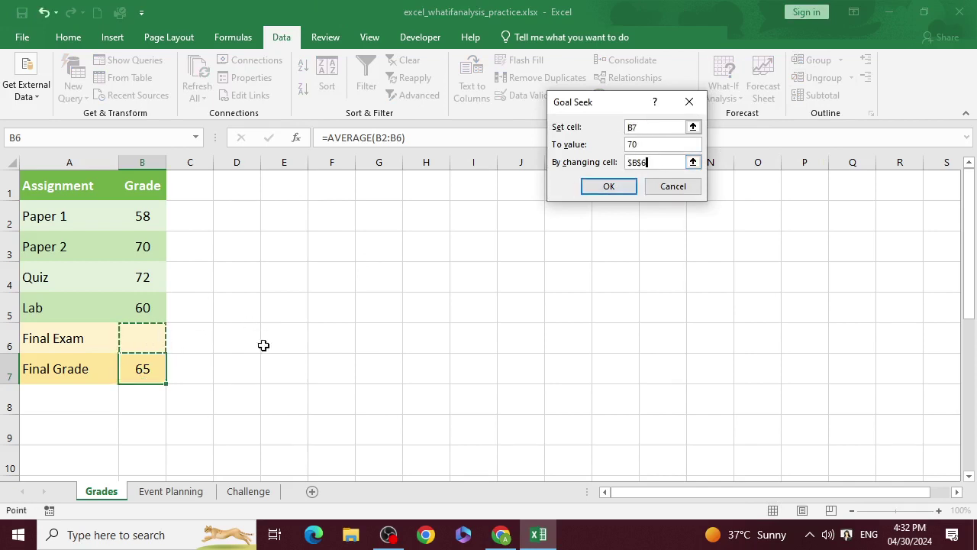
{"action": "left_click", "coordinate": [618, 187]}
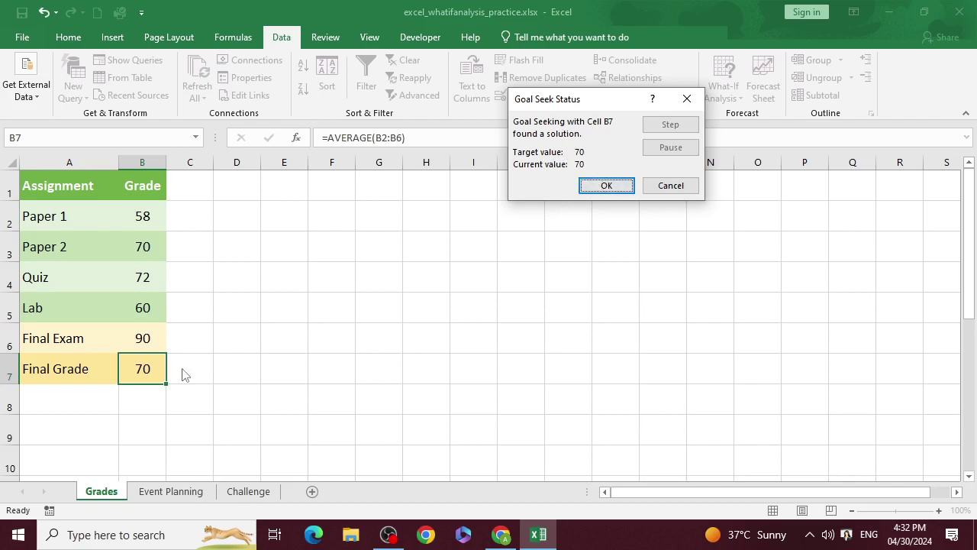
{"action": "left_click", "coordinate": [611, 186]}
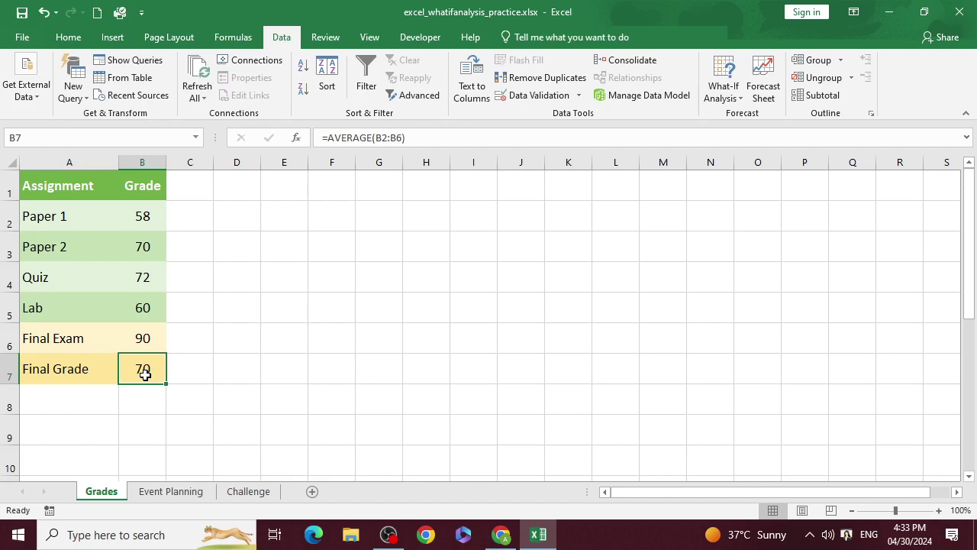
- Switch to the Event Planning sheet and show the Budget formula in cell B5
{"action": "left_click", "coordinate": [145, 342]}
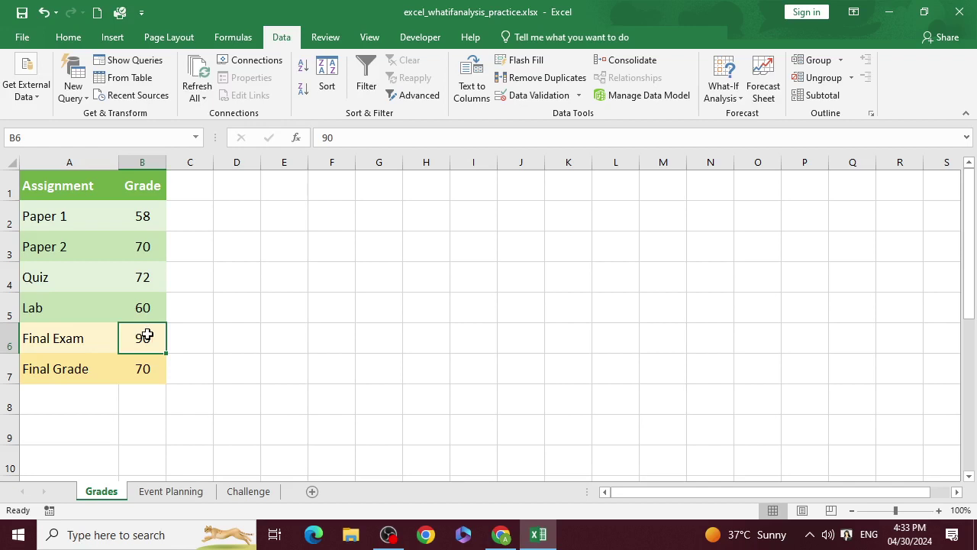
{"action": "left_click", "coordinate": [161, 491]}
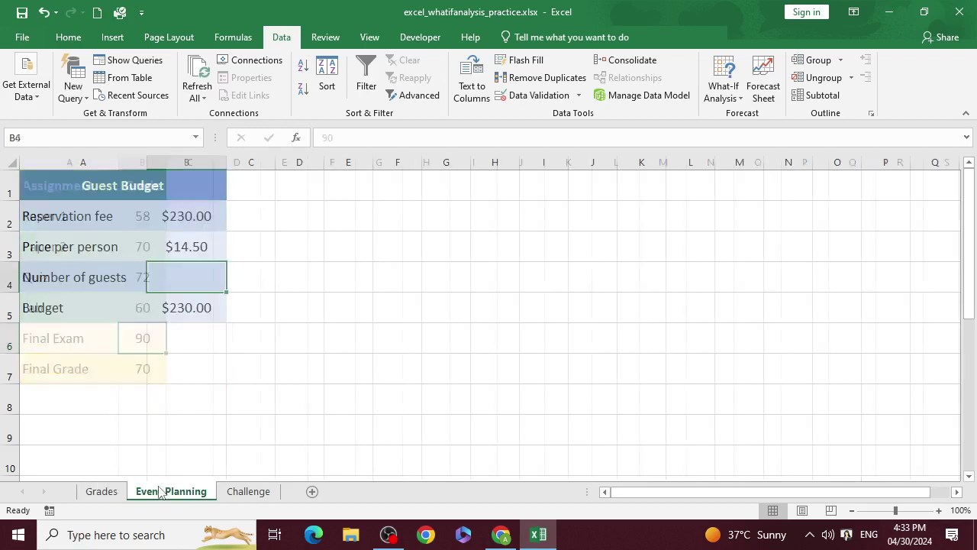
{"action": "left_click", "coordinate": [173, 351]}
{"action": "left_click", "coordinate": [197, 310]}
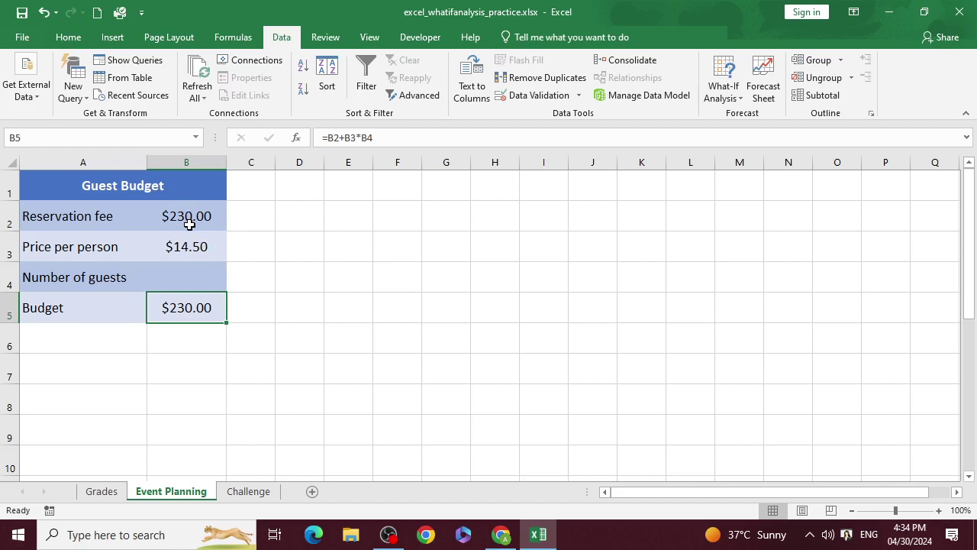
- Examine the reservation fee, price per person, number of guests and Budget formula in the Guest Budget table
{"action": "left_click", "coordinate": [189, 224]}
{"action": "left_click", "coordinate": [122, 252]}
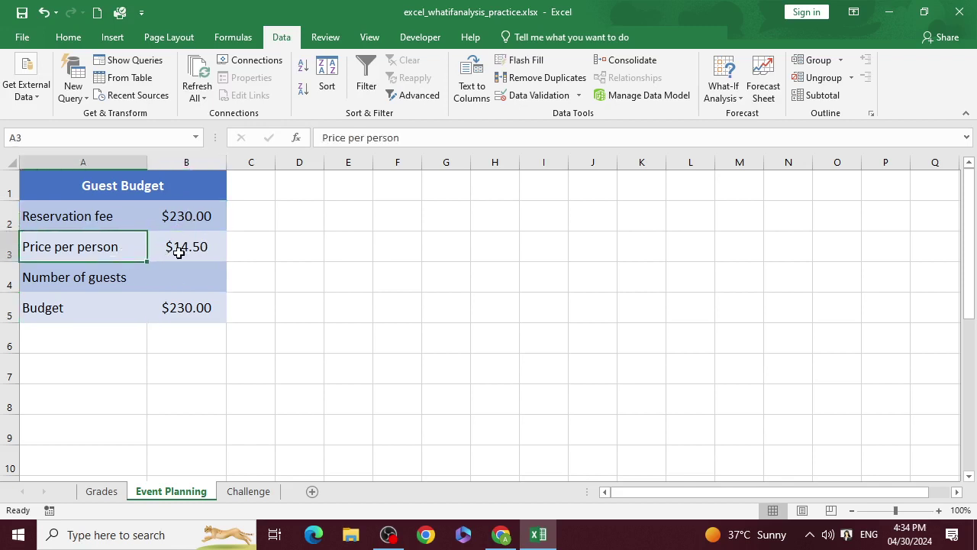
{"action": "left_click", "coordinate": [179, 252]}
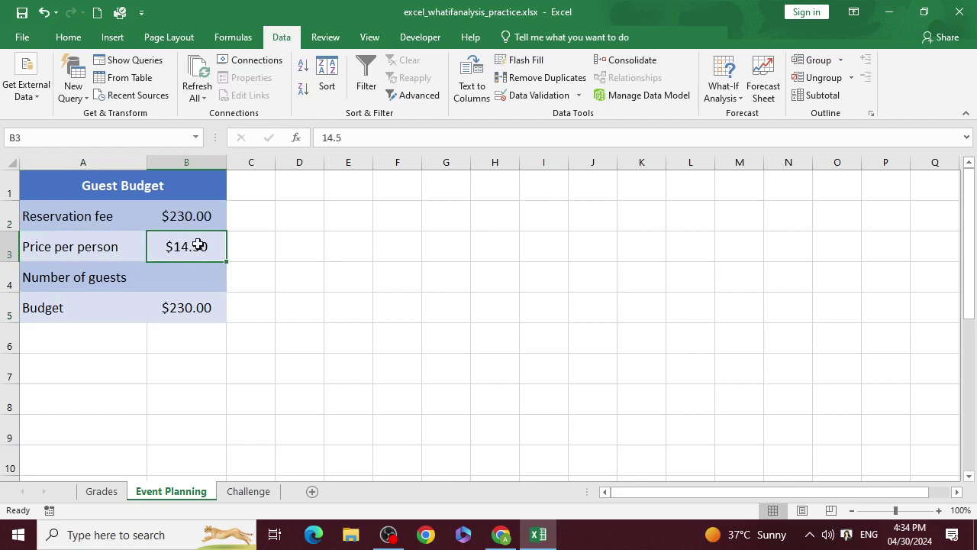
{"action": "left_click", "coordinate": [181, 283]}
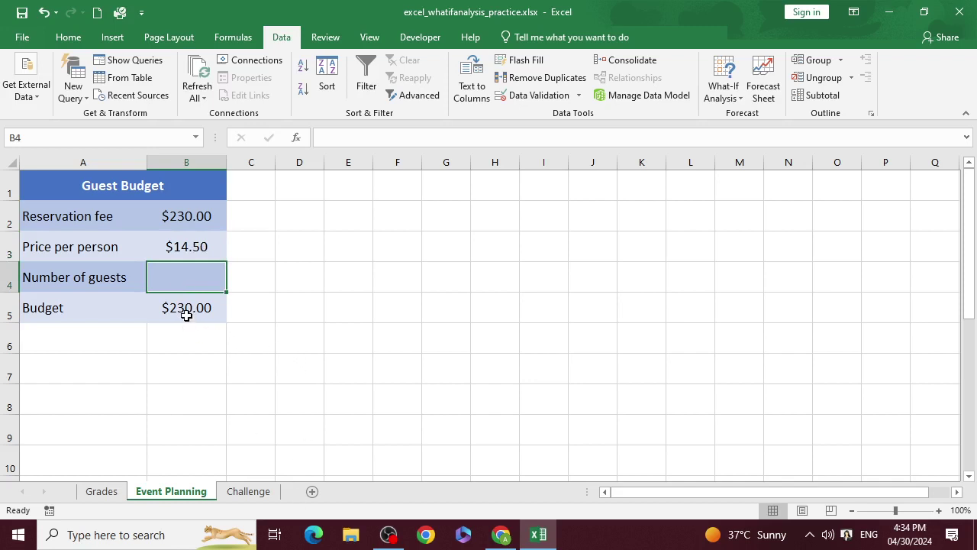
{"action": "left_click", "coordinate": [187, 314]}
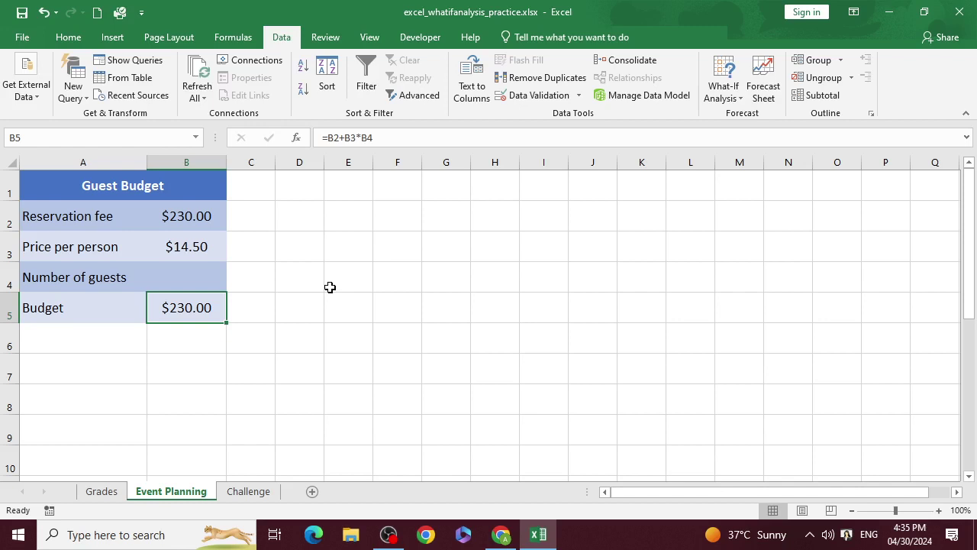
{"action": "left_click", "coordinate": [201, 280]}
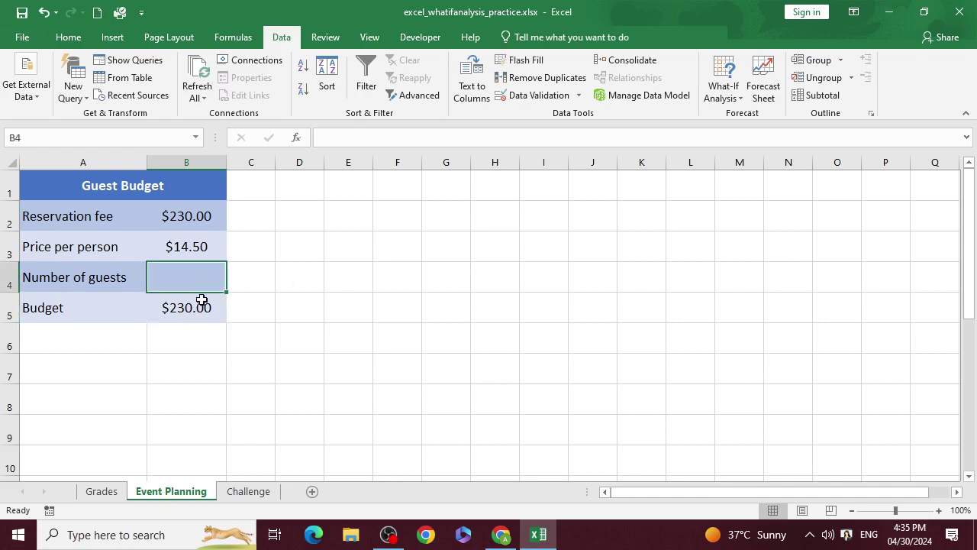
{"action": "left_click", "coordinate": [207, 303]}
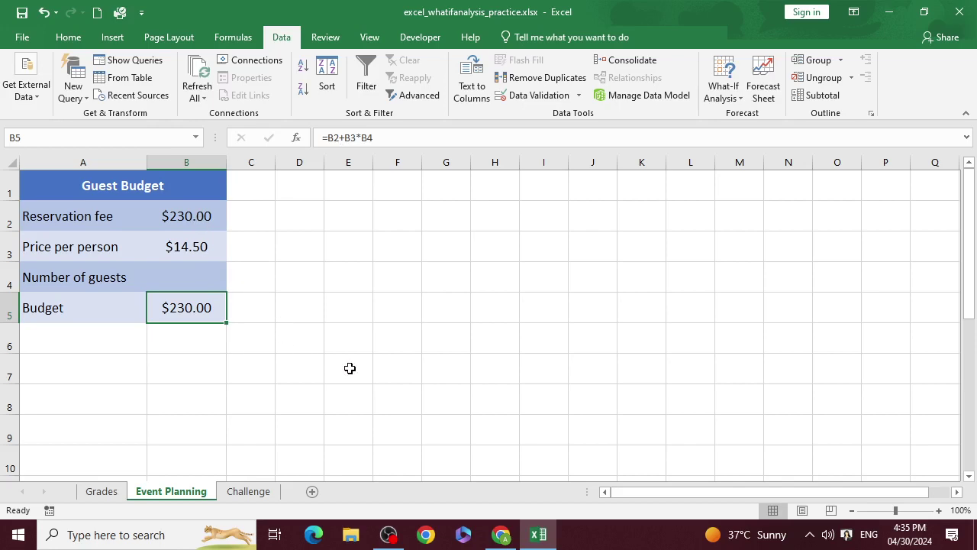
- Open the Windows Calculator and move its window clear of the Guest Budget table
{"action": "key", "text": "super"}
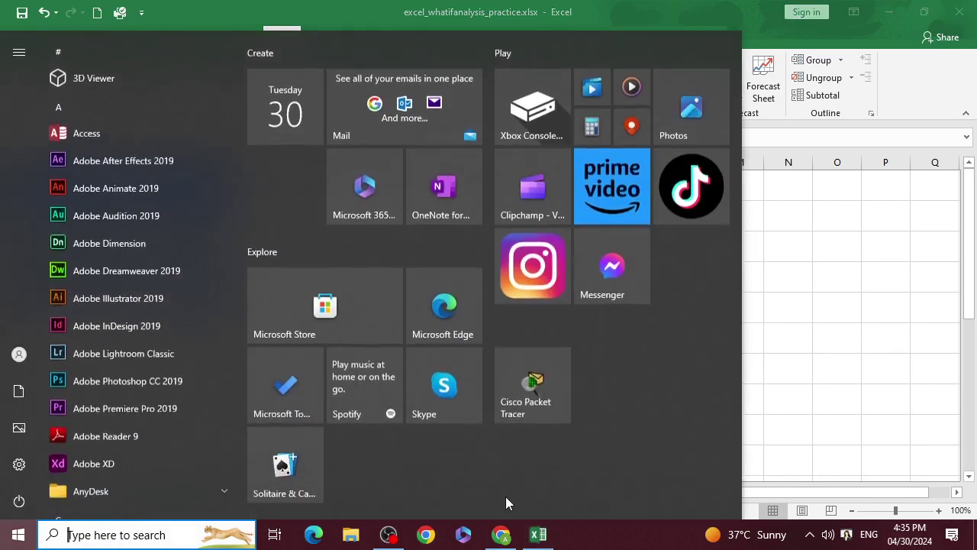
{"action": "type", "text": "c"}
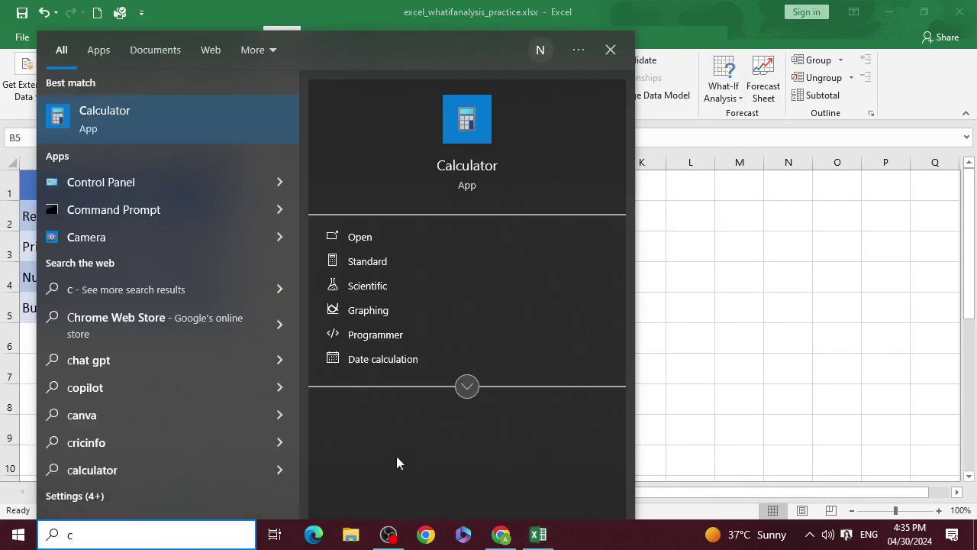
{"action": "left_click", "coordinate": [420, 169]}
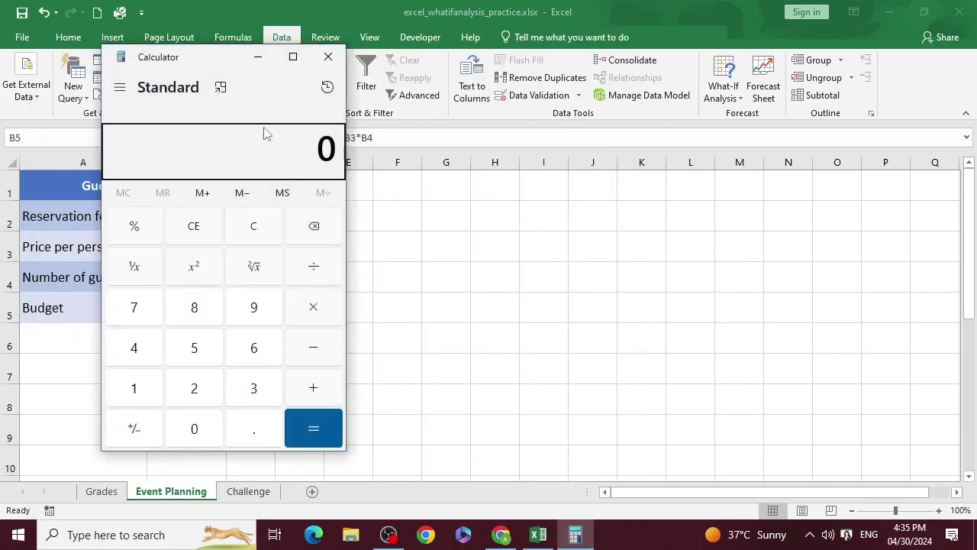
{"action": "left_click_drag", "start_coordinate": [236, 65], "coordinate": [684, 79]}
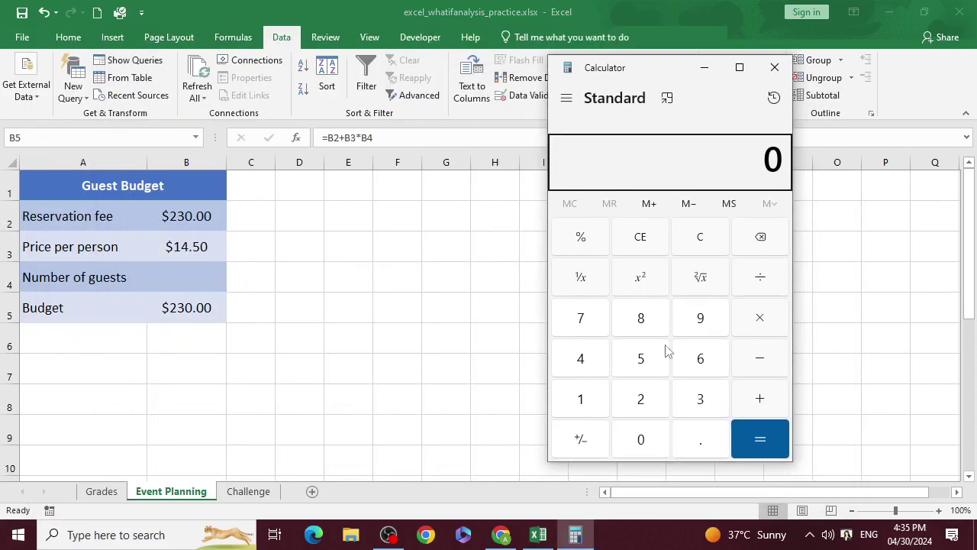
- Calculate 230 + 14.50 in the calculator, adding the reservation fee and the price for one person
{"action": "left_click", "coordinate": [649, 400]}
{"action": "left_click", "coordinate": [689, 405]}
{"action": "left_click", "coordinate": [645, 439]}
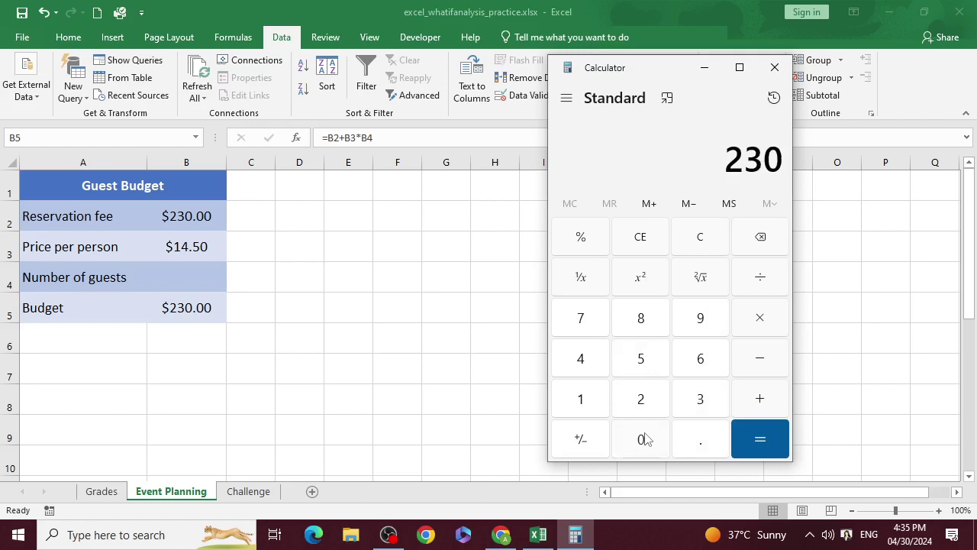
{"action": "left_click", "coordinate": [751, 397]}
{"action": "left_click", "coordinate": [590, 402]}
{"action": "left_click", "coordinate": [585, 365]}
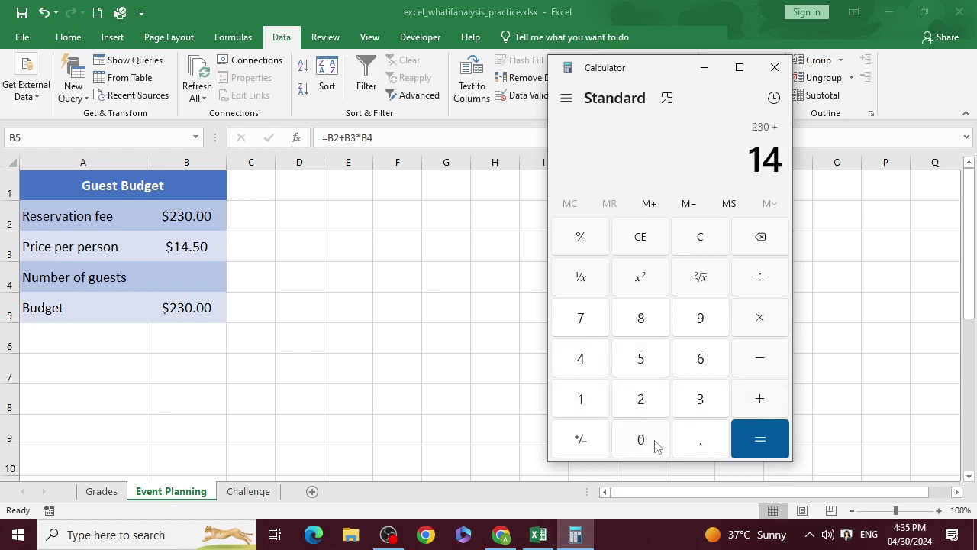
{"action": "left_click", "coordinate": [692, 447]}
{"action": "left_click", "coordinate": [641, 373]}
{"action": "left_click", "coordinate": [643, 441]}
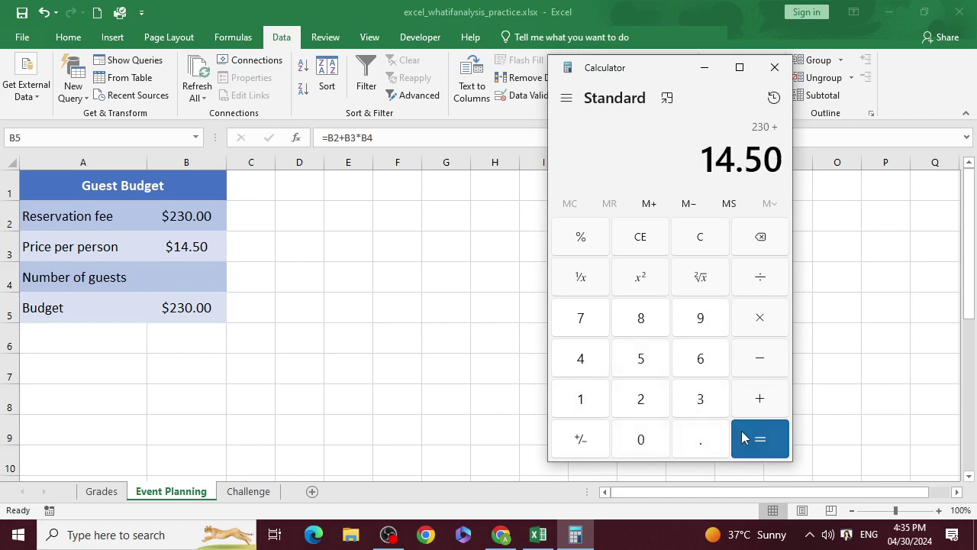
{"action": "left_click", "coordinate": [741, 433]}
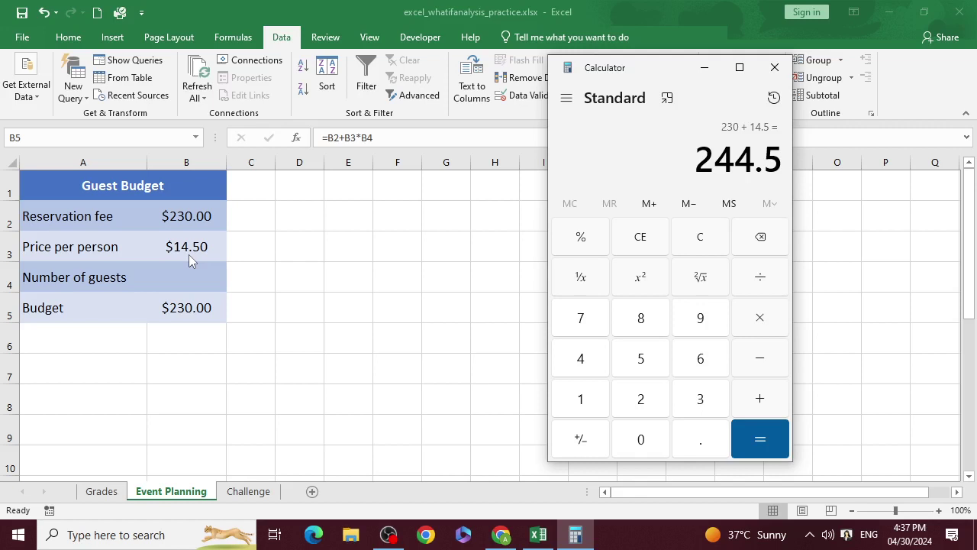
- Clear the calculator and subtract the 230 reservation fee from the 500 budget
{"action": "left_click", "coordinate": [695, 235]}
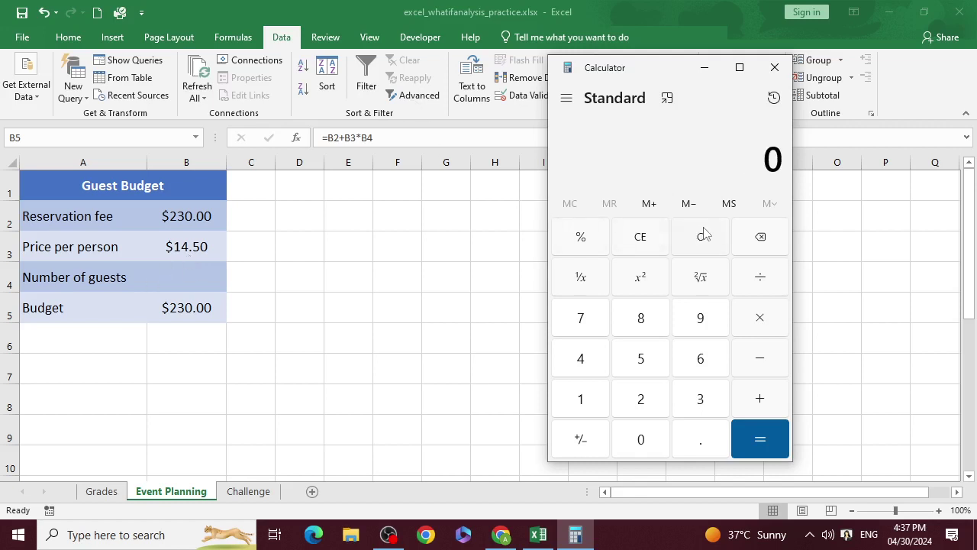
{"action": "left_click", "coordinate": [655, 371]}
{"action": "left_click", "coordinate": [654, 425]}
{"action": "left_click", "coordinate": [657, 423]}
{"action": "left_click", "coordinate": [760, 355]}
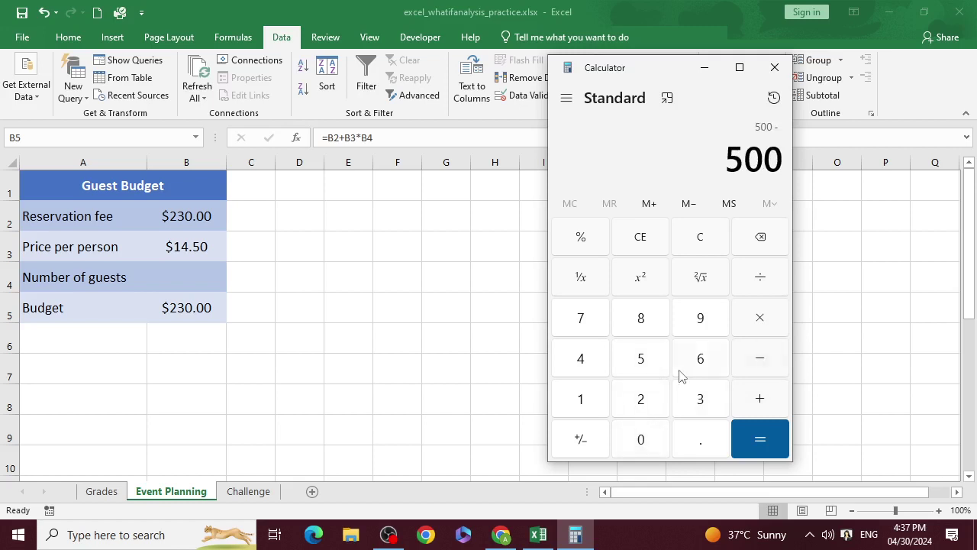
{"action": "left_click", "coordinate": [658, 403]}
{"action": "left_click", "coordinate": [702, 398]}
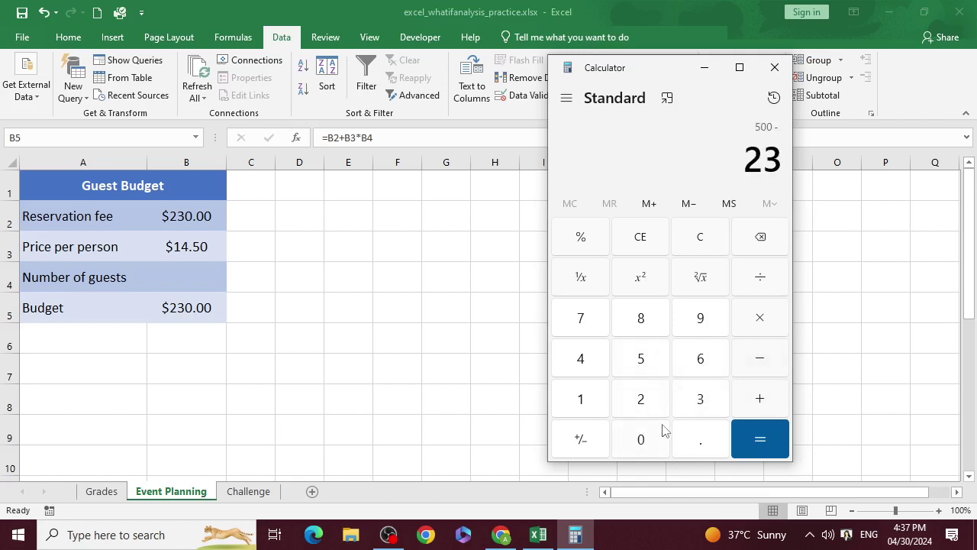
{"action": "left_click", "coordinate": [657, 441]}
{"action": "left_click", "coordinate": [745, 439]}
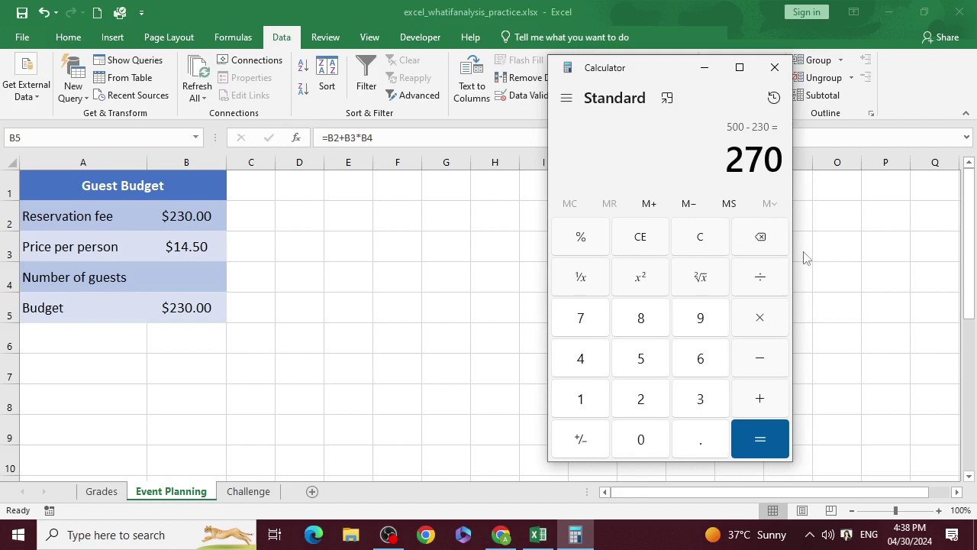
- Divide the remaining budget by the price per person of 14.50, and close the calculator
{"action": "left_click", "coordinate": [766, 287]}
{"action": "left_click", "coordinate": [583, 395]}
{"action": "left_click", "coordinate": [589, 371]}
{"action": "left_click", "coordinate": [700, 444]}
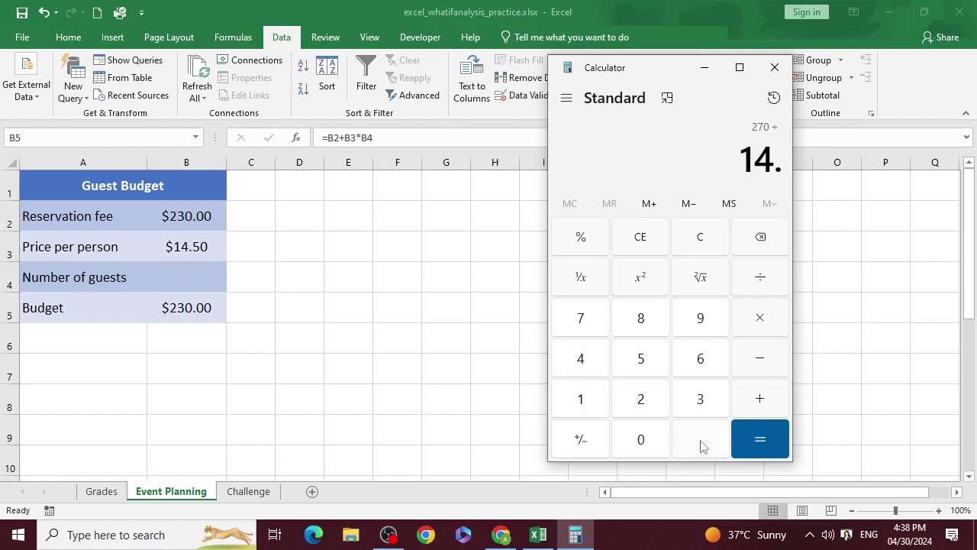
{"action": "left_click", "coordinate": [643, 360]}
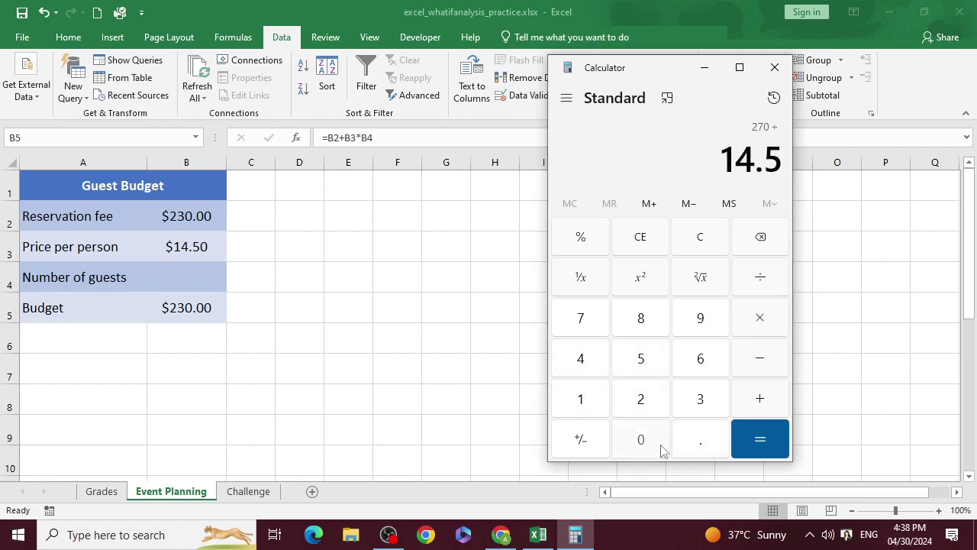
{"action": "left_click", "coordinate": [658, 447]}
{"action": "left_click", "coordinate": [759, 446]}
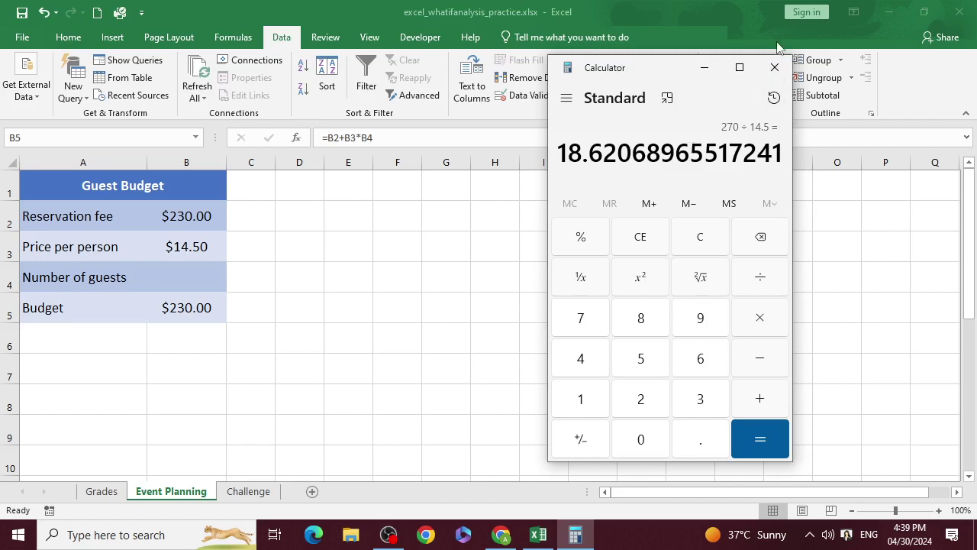
{"action": "left_click", "coordinate": [774, 67]}
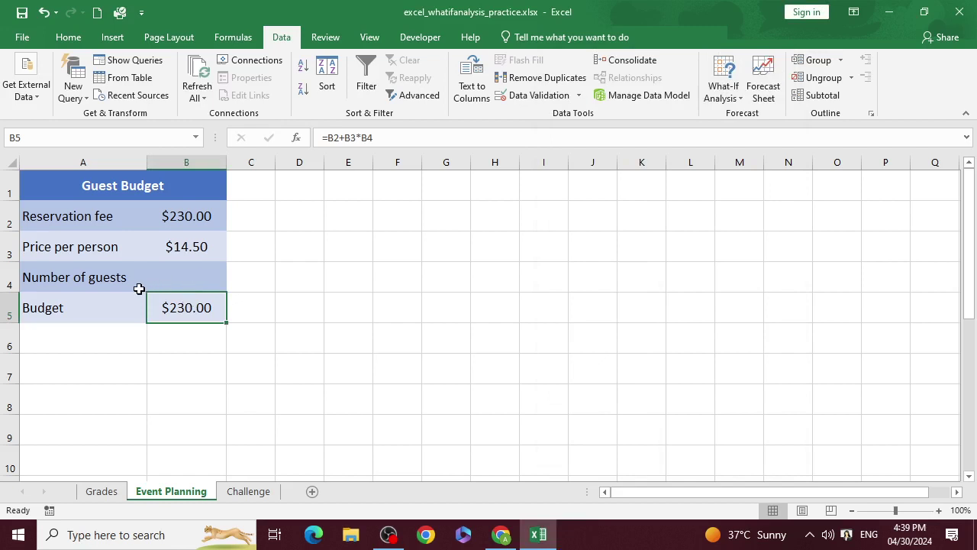
- Write the check formula =230+14.50*18.206 in the empty cell G3 beside the Guest Budget table
{"action": "left_click", "coordinate": [174, 281]}
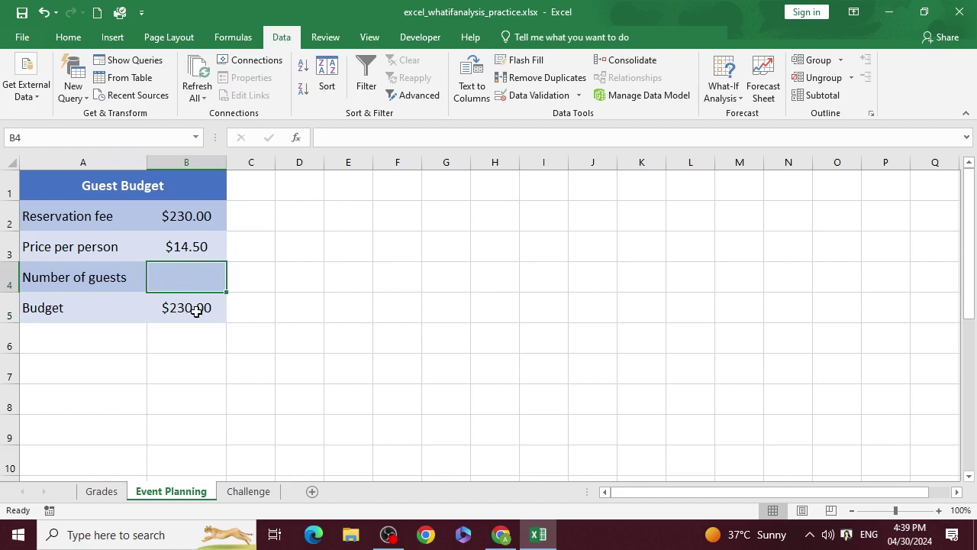
{"action": "left_click", "coordinate": [196, 311]}
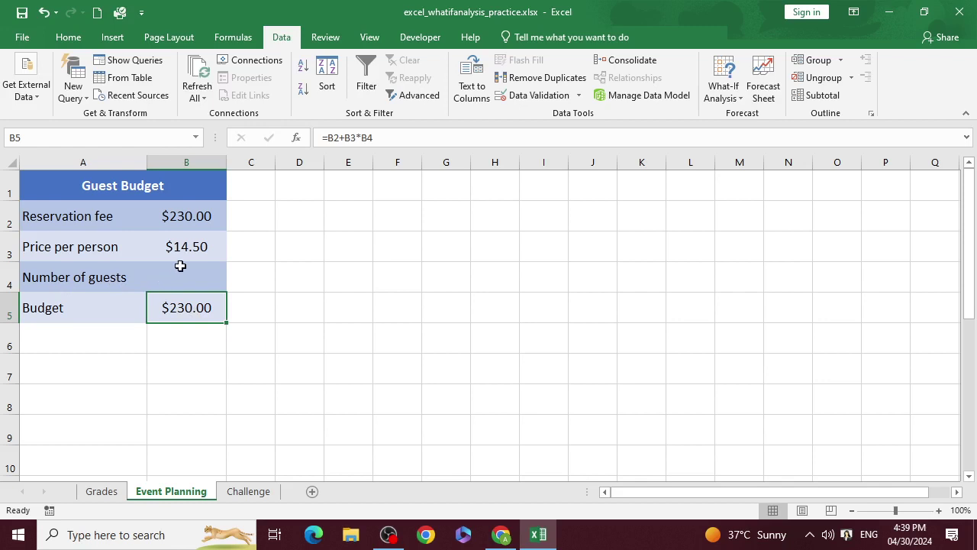
{"action": "left_click", "coordinate": [458, 256]}
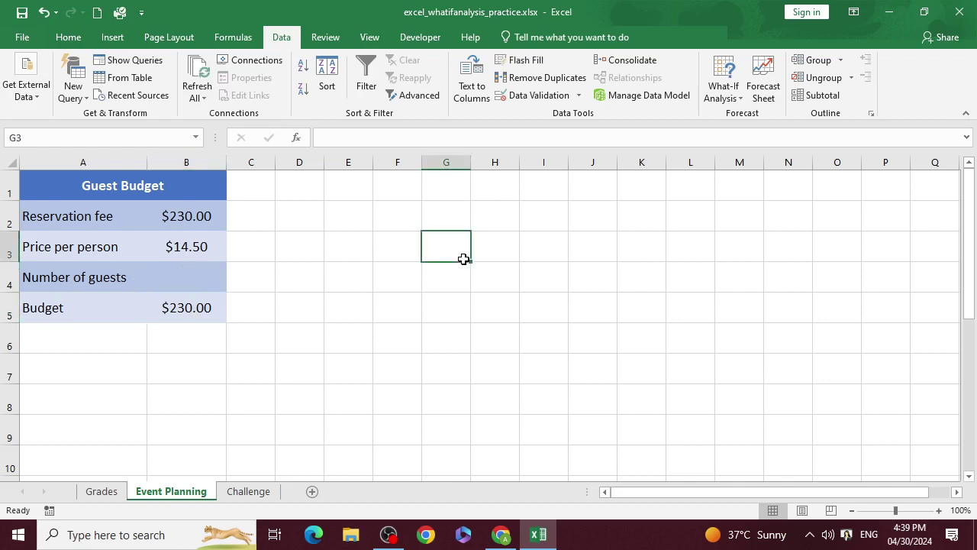
{"action": "type", "text": "230"}
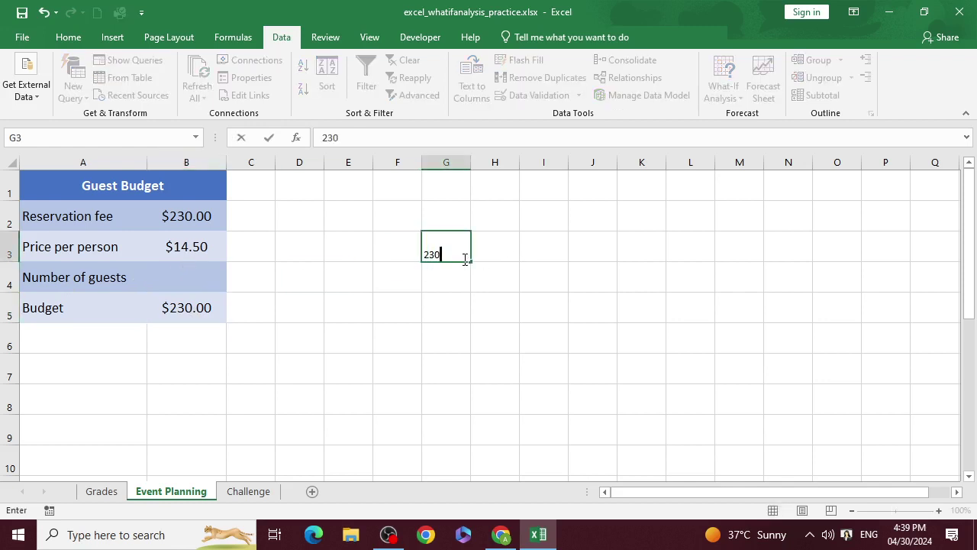
{"action": "key", "text": "BackSpace"}
{"action": "key", "text": "BackSpace"}
{"action": "key", "text": "BackSpace"}
{"action": "type", "text": "=230+14.5"}
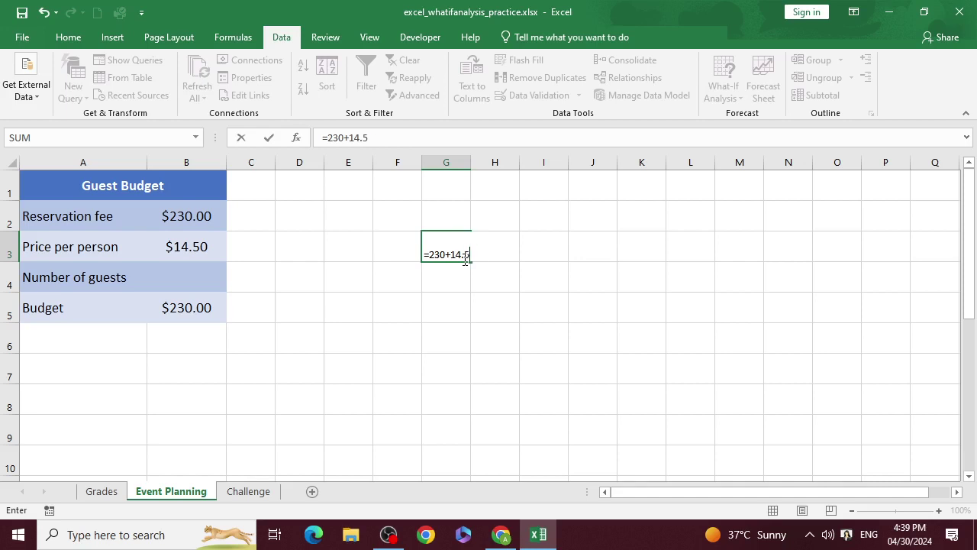
{"action": "type", "text": "0*18.206"}
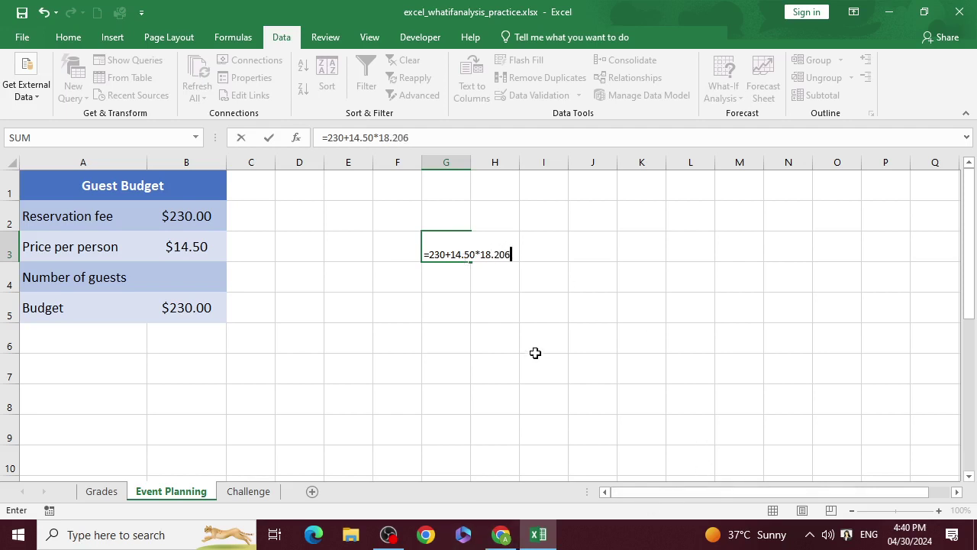
- Enter the check formula in G3 with its multiplier corrected to 18.620, and clear the cell
{"action": "key", "text": "BackSpace"}
{"action": "key", "text": "BackSpace"}
{"action": "key", "text": "BackSpace"}
{"action": "type", "text": "602"}
{"action": "key", "text": "BackSpace"}
{"action": "key", "text": "BackSpace"}
{"action": "type", "text": "20"}
{"action": "key", "text": "Return"}
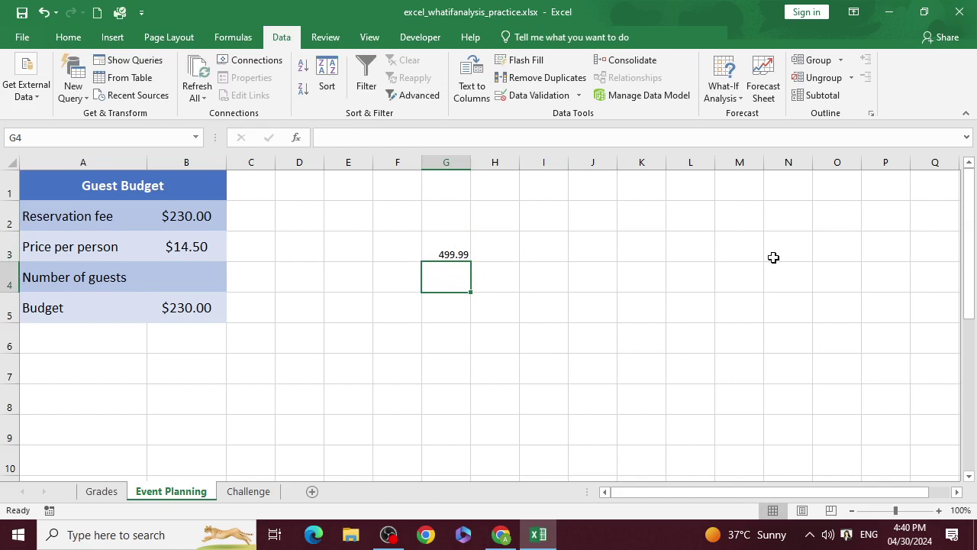
{"action": "left_click", "coordinate": [447, 249]}
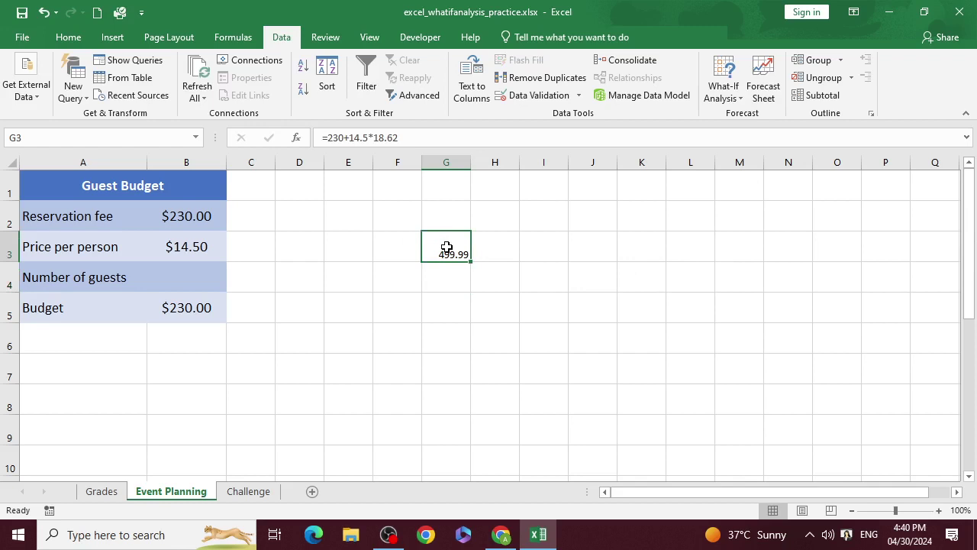
{"action": "key", "text": "Delete"}
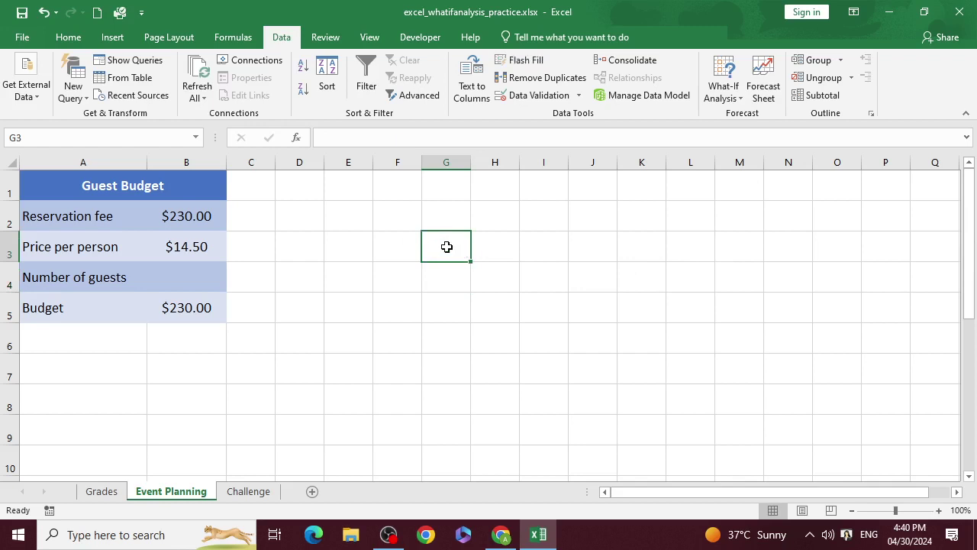
- Compare the Budget formula in B5 with the Final Grade formula in B7 on the Grades sheet, and return to Event Planning
{"action": "left_click", "coordinate": [182, 310]}
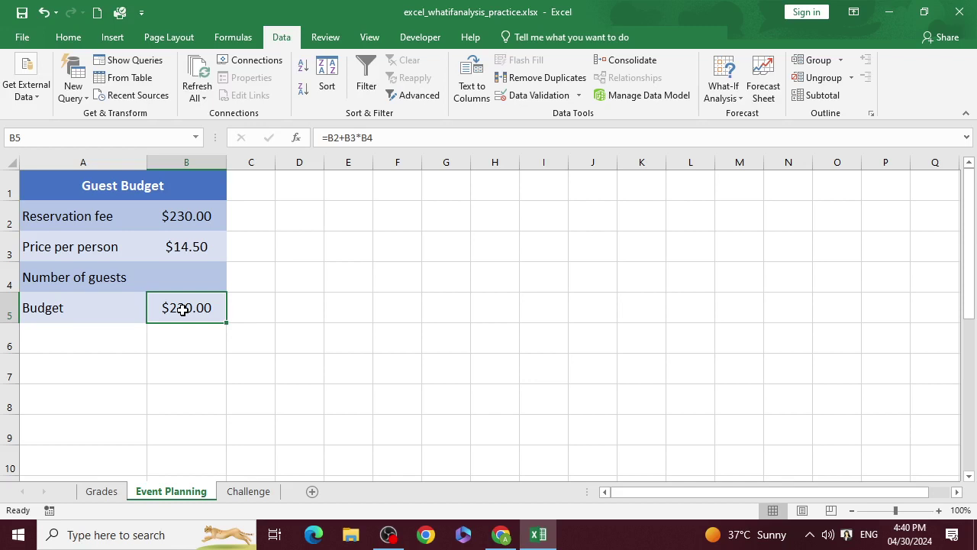
{"action": "left_click", "coordinate": [101, 491]}
{"action": "left_click", "coordinate": [153, 372]}
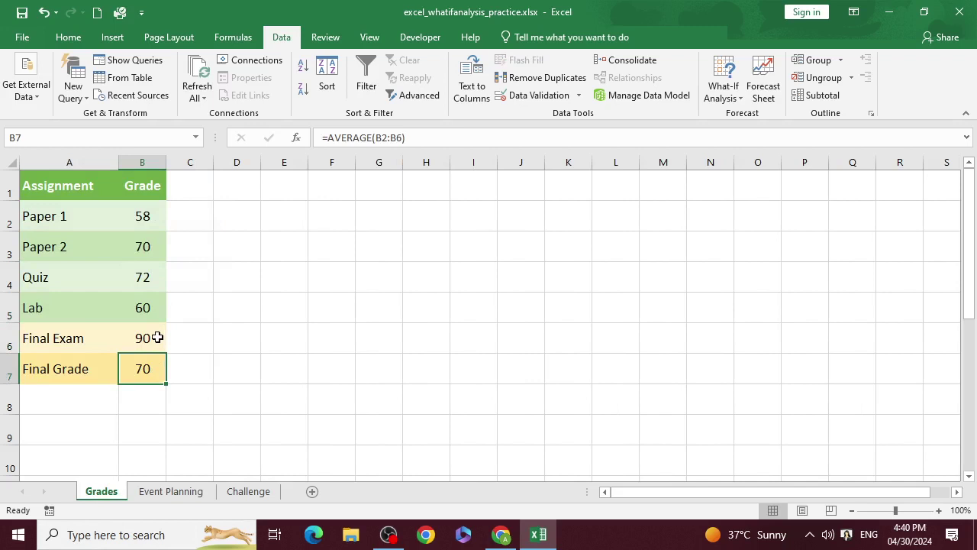
{"action": "left_click", "coordinate": [170, 491]}
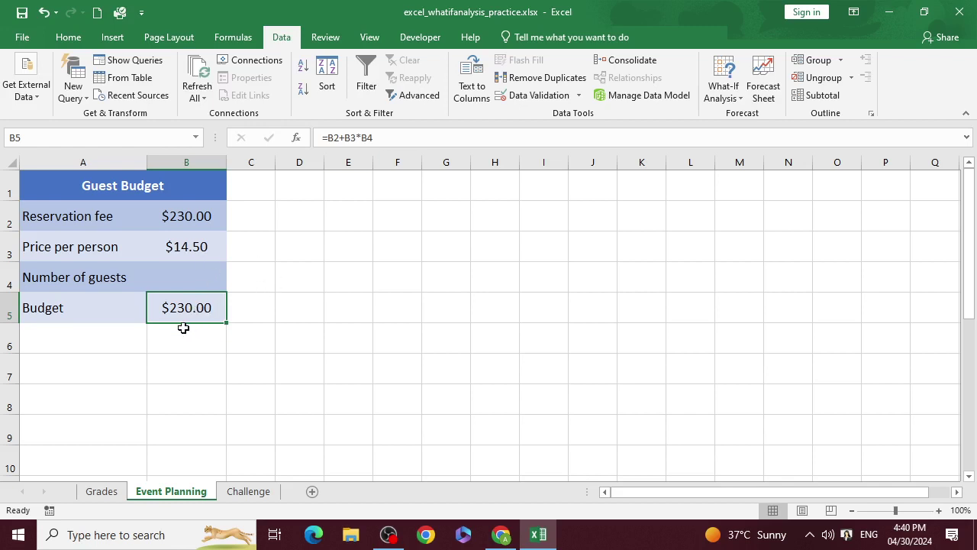
- Try 10, 25 and 19 in turn as the number of guests in cell B4
{"action": "left_click", "coordinate": [185, 286]}
{"action": "type", "text": "10"}
{"action": "key", "text": "Return"}
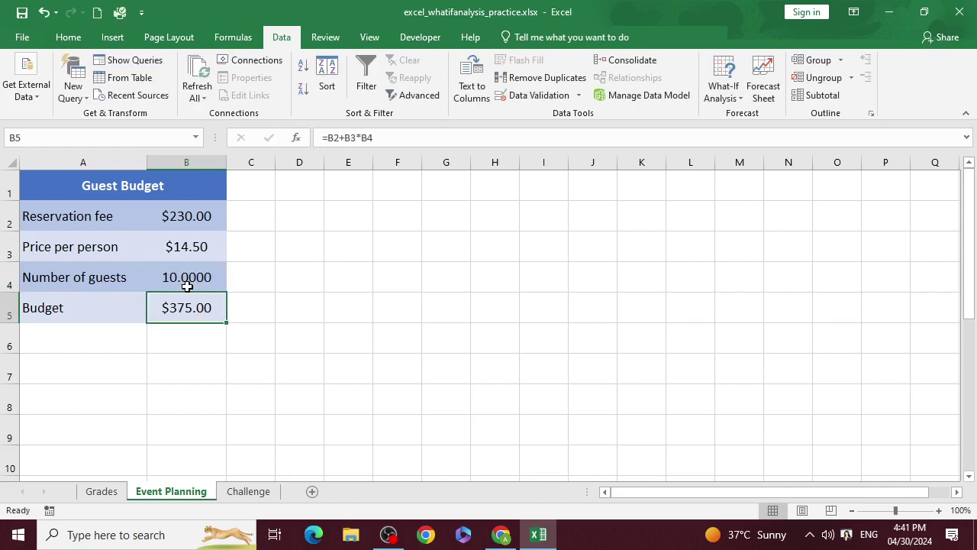
{"action": "left_click", "coordinate": [187, 286]}
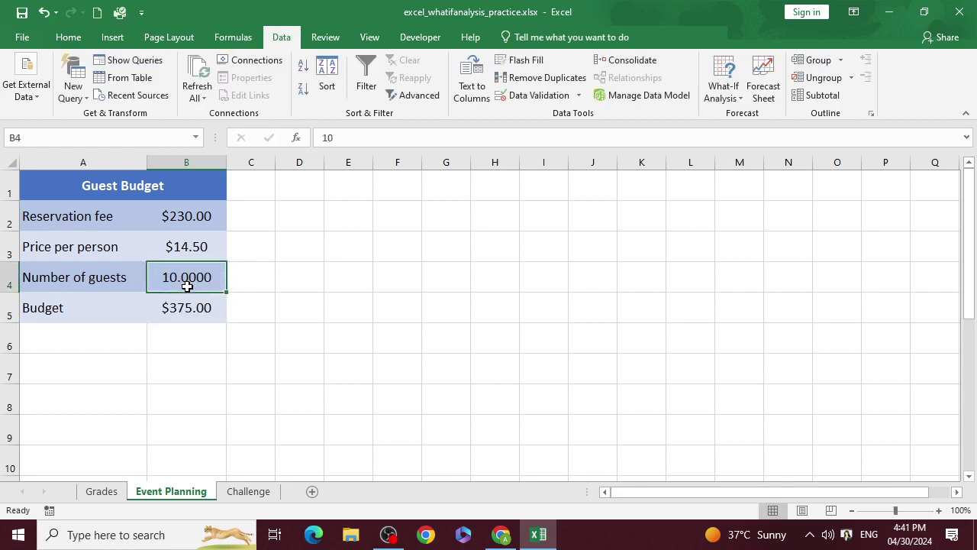
{"action": "type", "text": "25"}
{"action": "key", "text": "Return"}
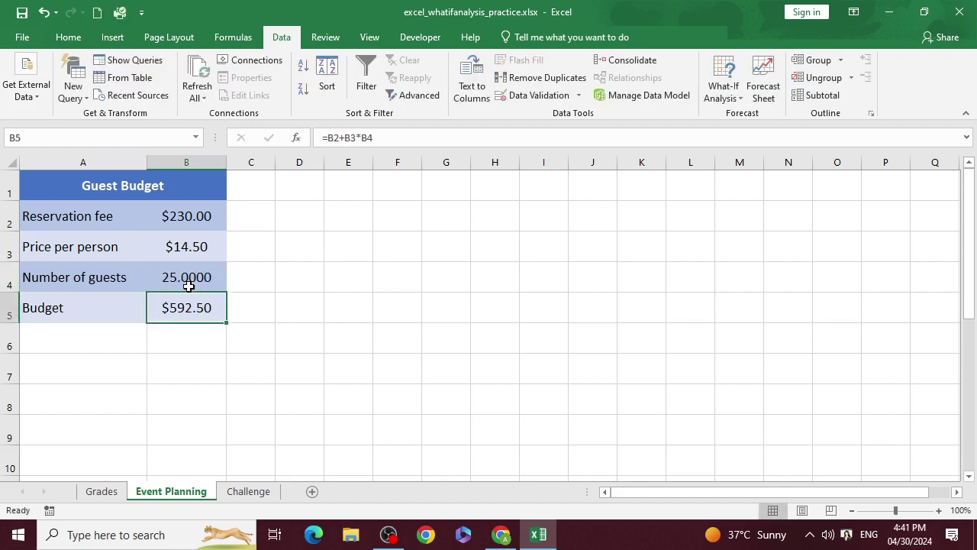
{"action": "left_click", "coordinate": [188, 285]}
{"action": "type", "text": "19"}
{"action": "key", "text": "Return"}
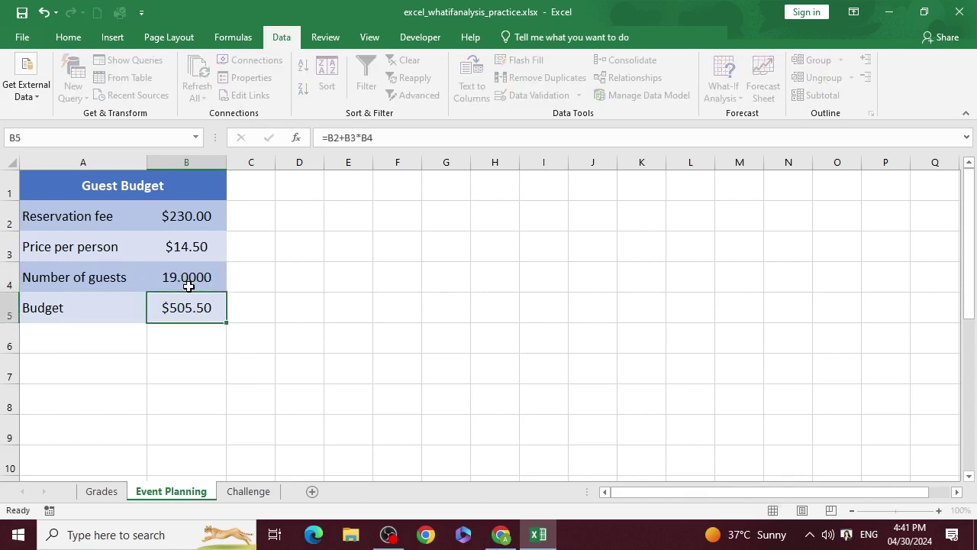
- Try 18.7 and 18.67 as the number of guests in B4, and clear the cell
{"action": "left_click", "coordinate": [189, 285]}
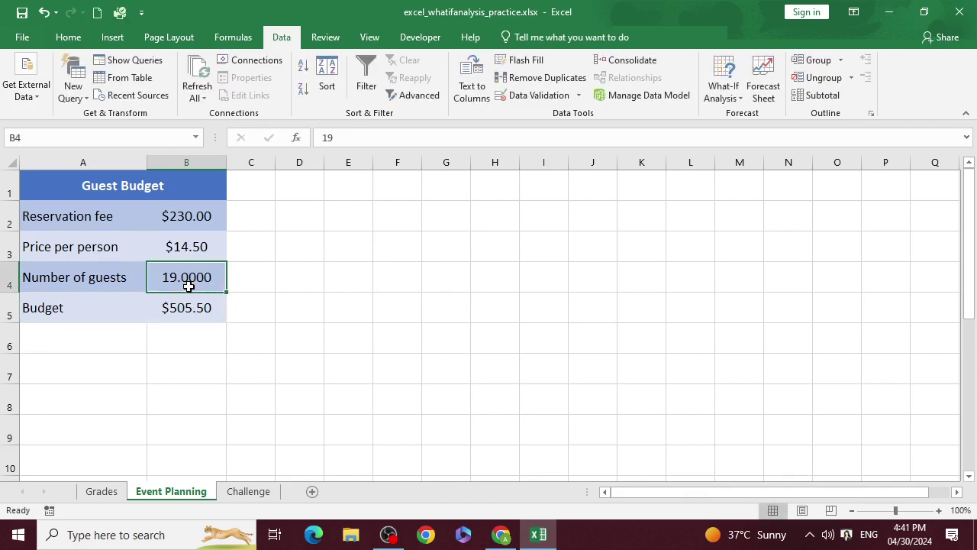
{"action": "type", "text": "18."}
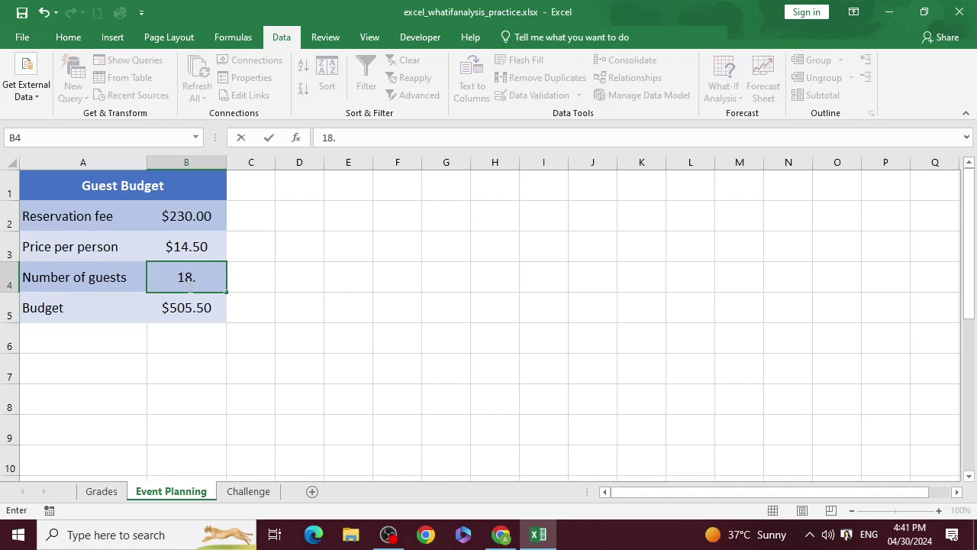
{"action": "type", "text": "7"}
{"action": "key", "text": "Return"}
{"action": "left_click", "coordinate": [195, 278]}
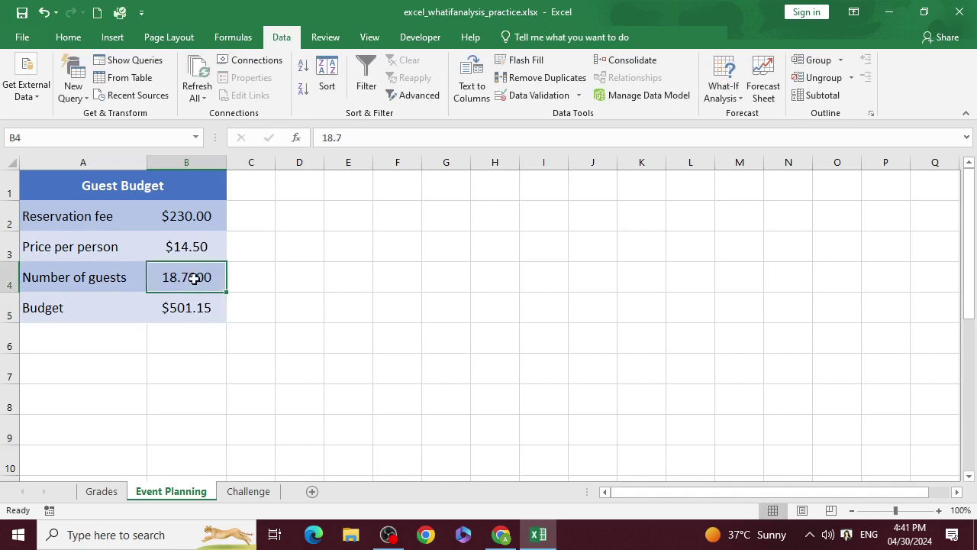
{"action": "type", "text": "18.67"}
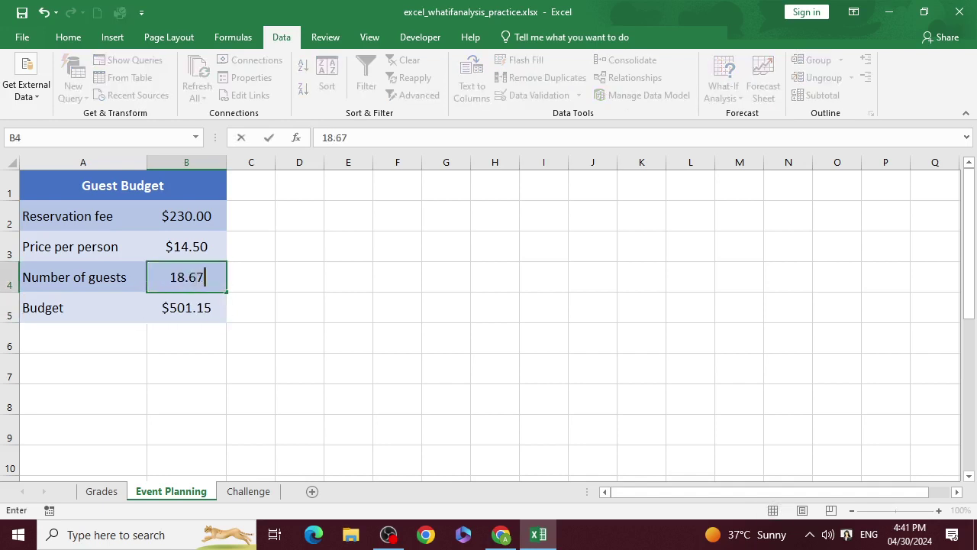
{"action": "key", "text": "Return"}
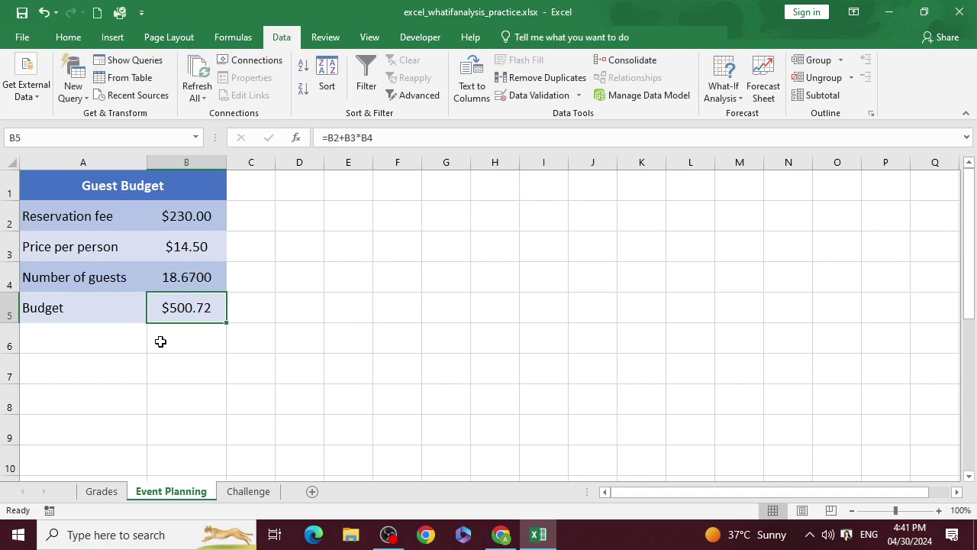
{"action": "left_click", "coordinate": [201, 277]}
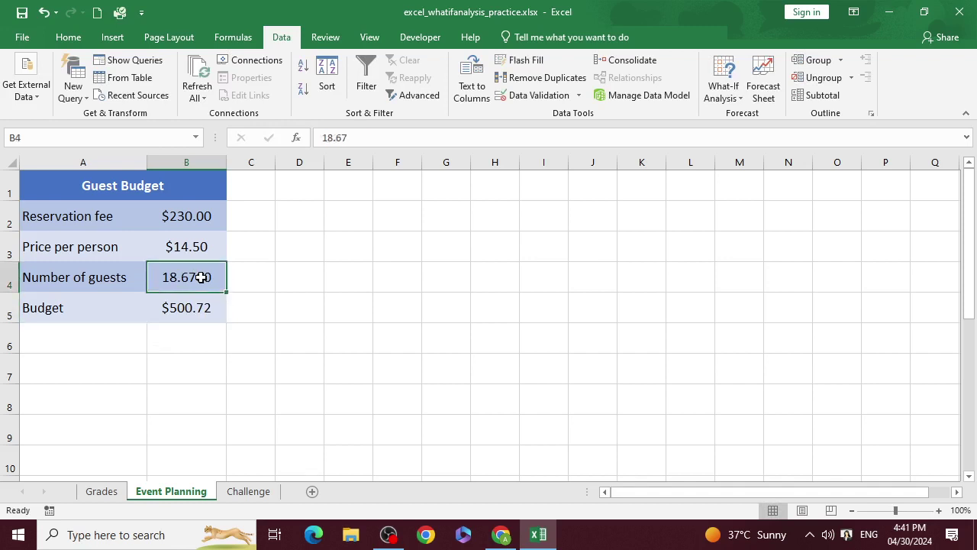
{"action": "key", "text": "Delete"}
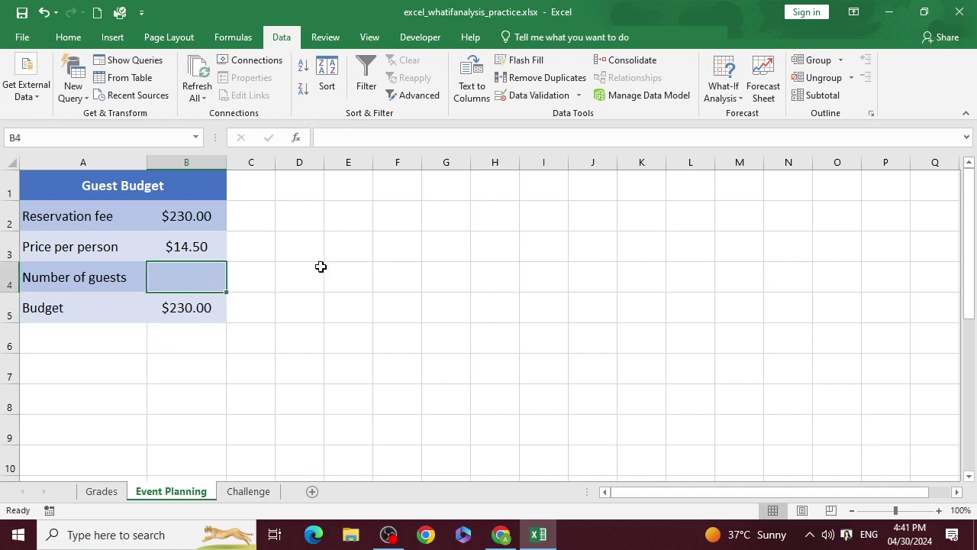
- Run Goal Seek on the Budget in B5 with a target of 500, changing the number of guests in B4, and accept the solution
{"action": "left_click", "coordinate": [387, 301]}
{"action": "left_click", "coordinate": [180, 283]}
{"action": "left_click", "coordinate": [176, 313]}
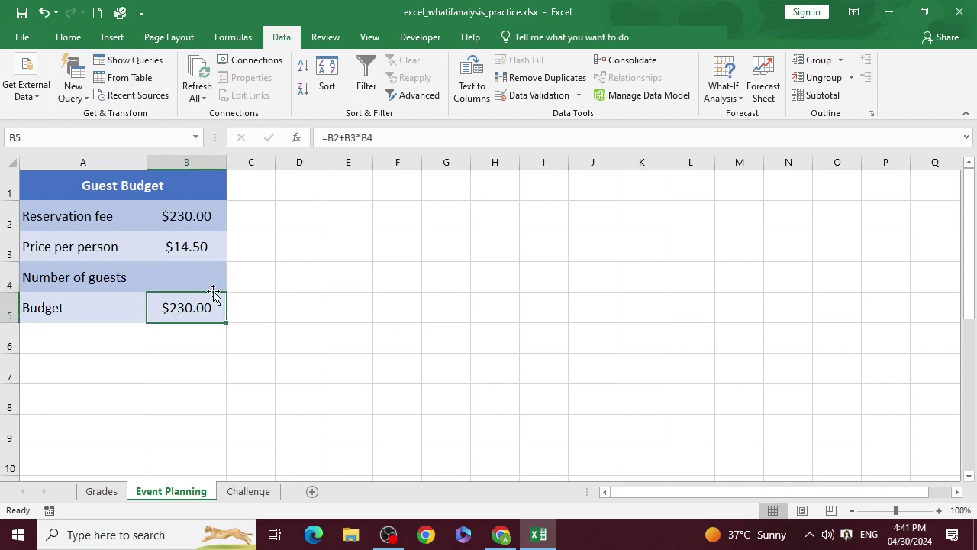
{"action": "left_click", "coordinate": [737, 96]}
{"action": "left_click", "coordinate": [751, 132]}
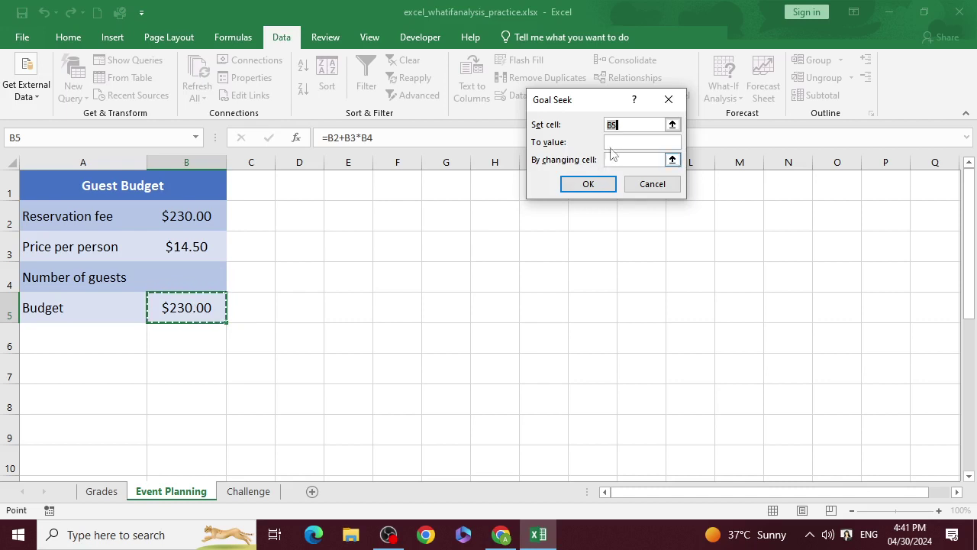
{"action": "left_click", "coordinate": [613, 144]}
{"action": "type", "text": "500"}
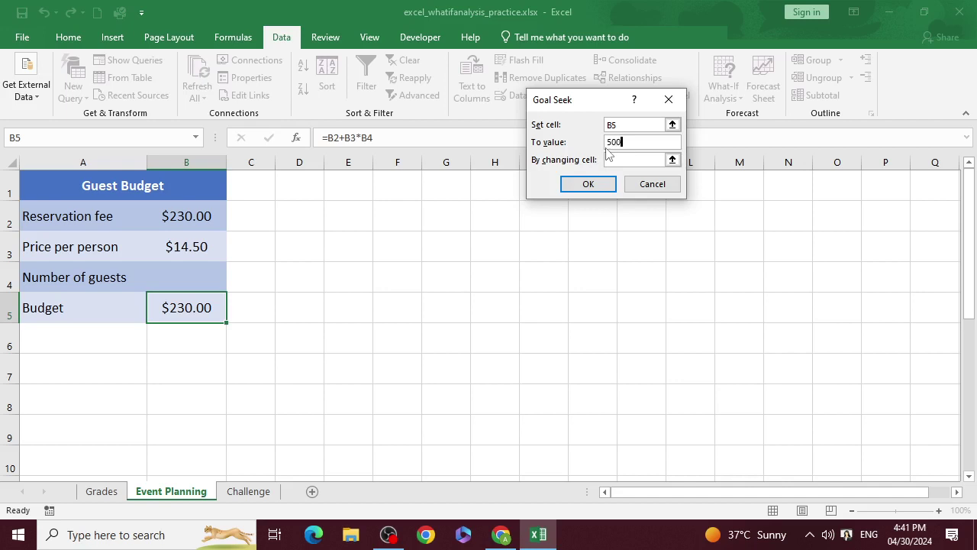
{"action": "left_click", "coordinate": [641, 160]}
{"action": "left_click", "coordinate": [183, 283]}
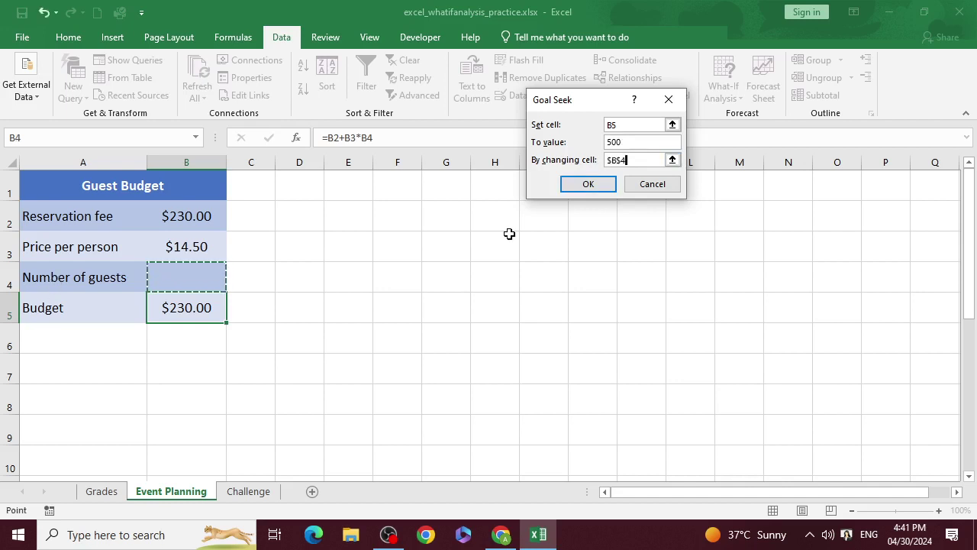
{"action": "left_click", "coordinate": [595, 183]}
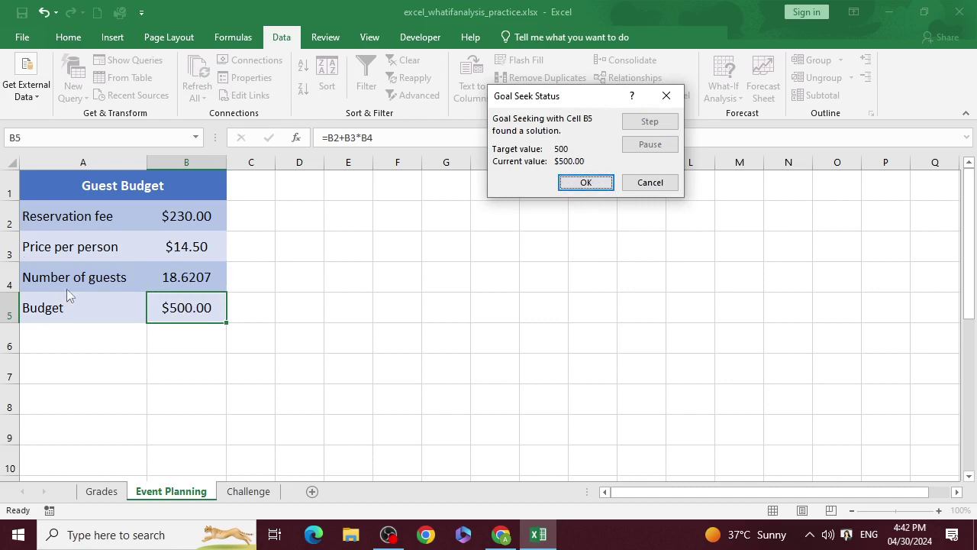
{"action": "left_click", "coordinate": [582, 183]}
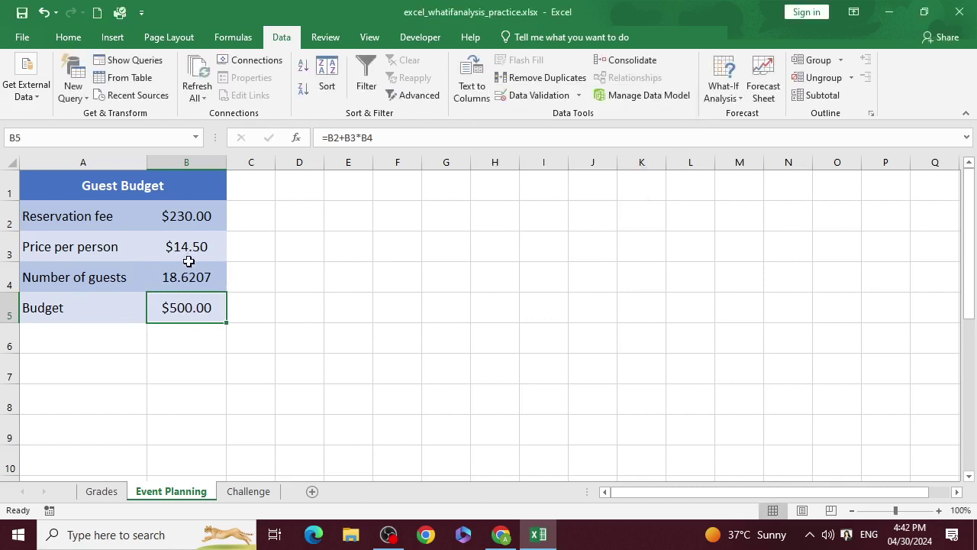
- Clear the number of guests in B4, and try 2 and 3 in turn in that cell
{"action": "left_click", "coordinate": [205, 281]}
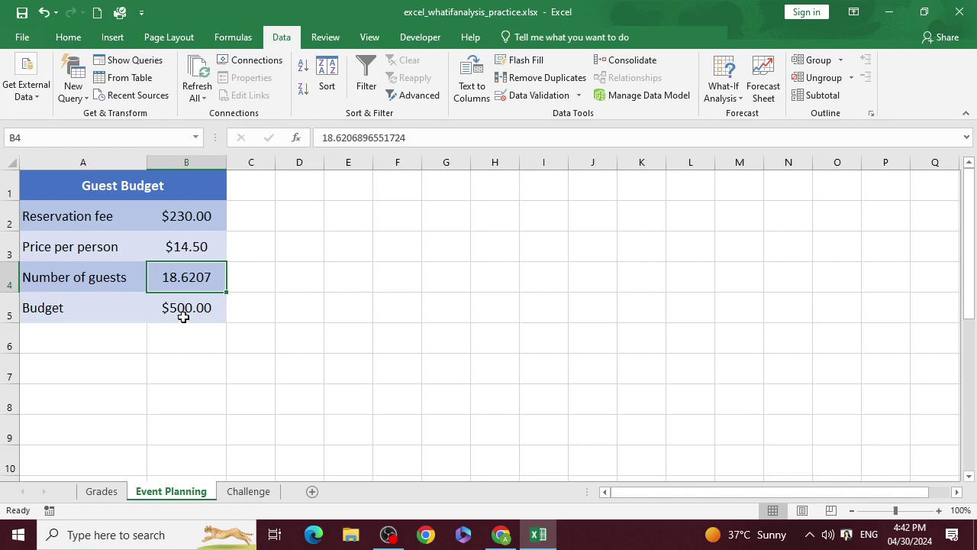
{"action": "key", "text": "Delete"}
{"action": "key", "text": "Down"}
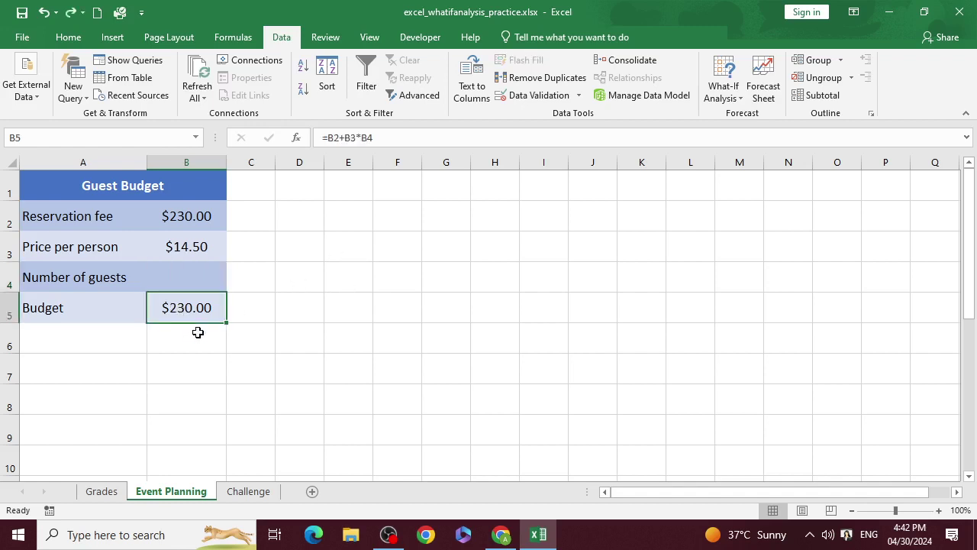
{"action": "left_click", "coordinate": [229, 365]}
{"action": "left_click", "coordinate": [203, 313]}
{"action": "left_click", "coordinate": [180, 270]}
{"action": "type", "text": "2"}
{"action": "key", "text": "Return"}
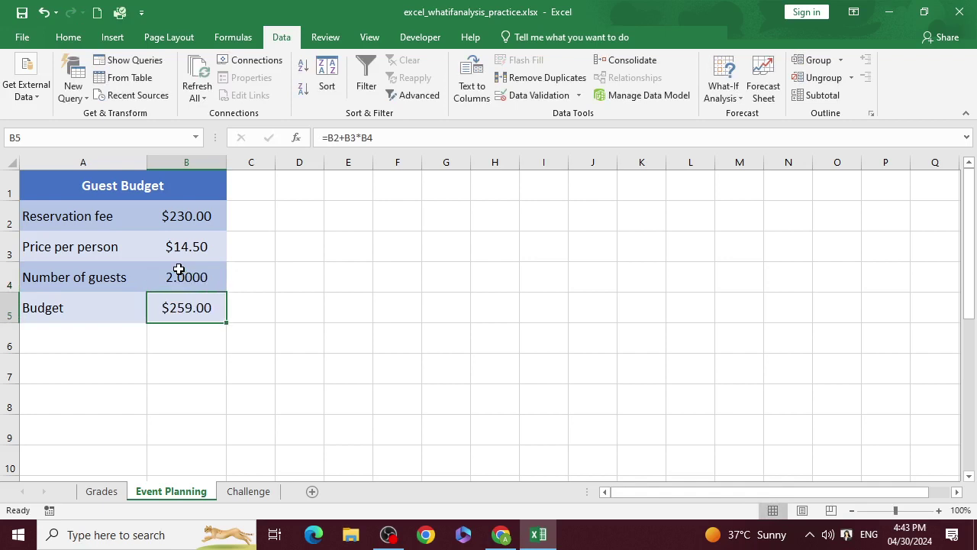
{"action": "left_click", "coordinate": [185, 277]}
{"action": "type", "text": "3"}
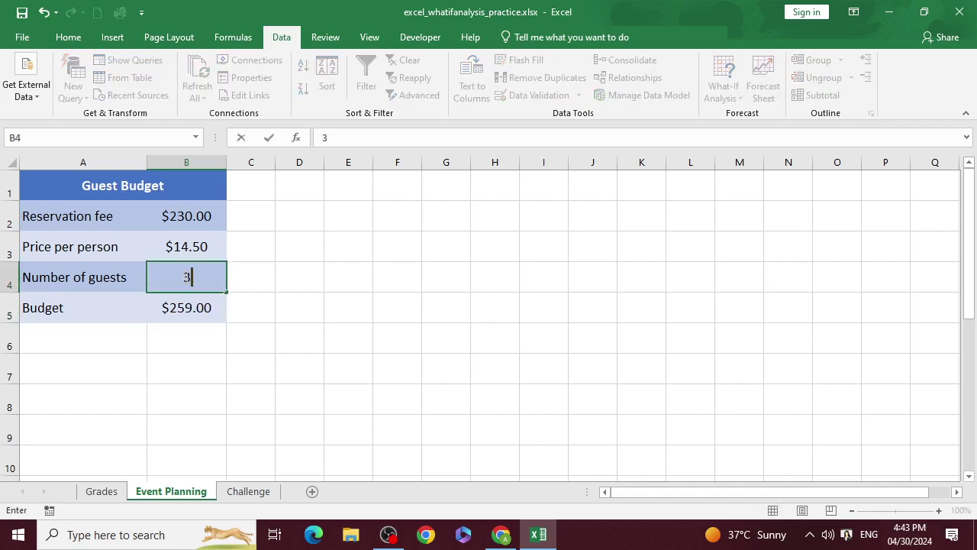
{"action": "key", "text": "Return"}
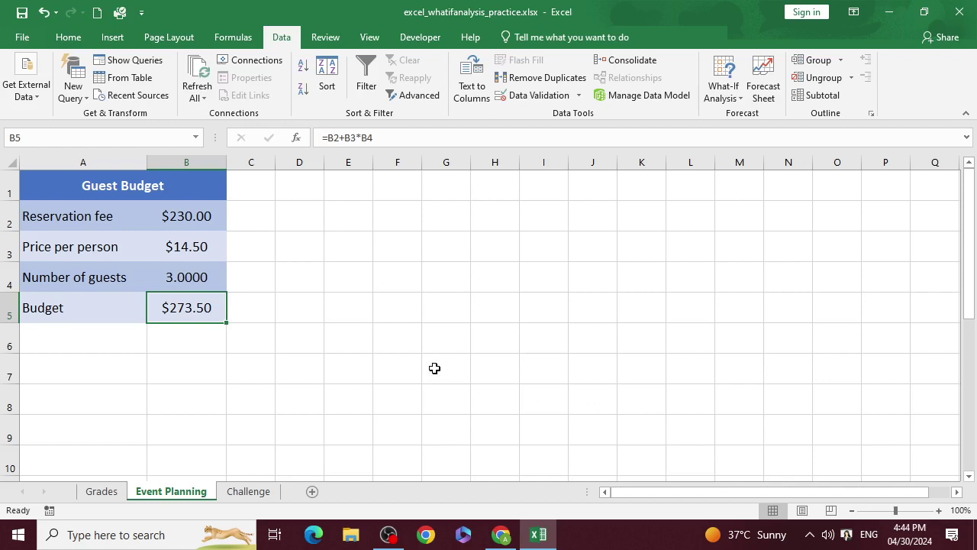
{"action": "scroll", "coordinate": [323, 409], "scroll_direction": "down", "scroll_amount": 1}
{"action": "scroll", "coordinate": [317, 424], "scroll_direction": "up", "scroll_amount": 1}
{"action": "mouse_move", "coordinate": [388, 541]}
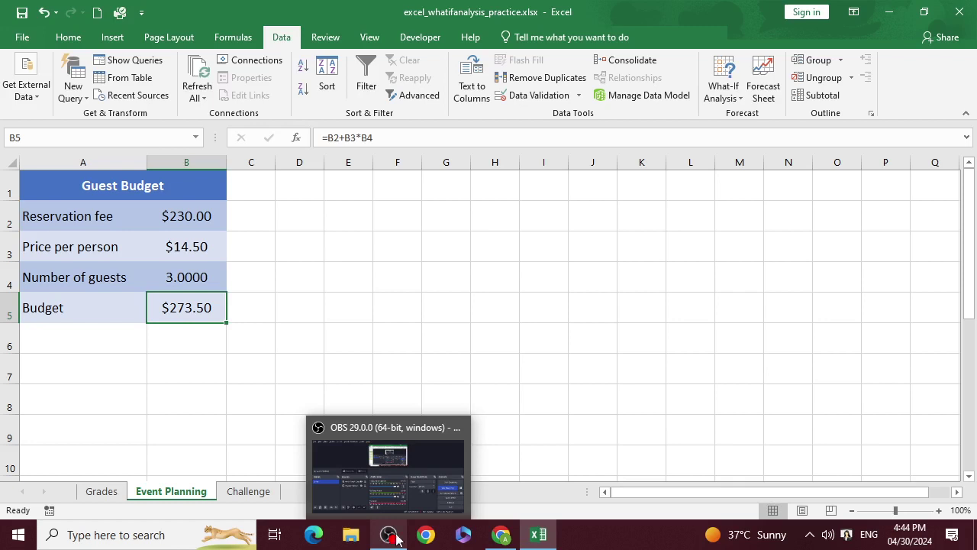
{"action": "left_click", "coordinate": [415, 299]}
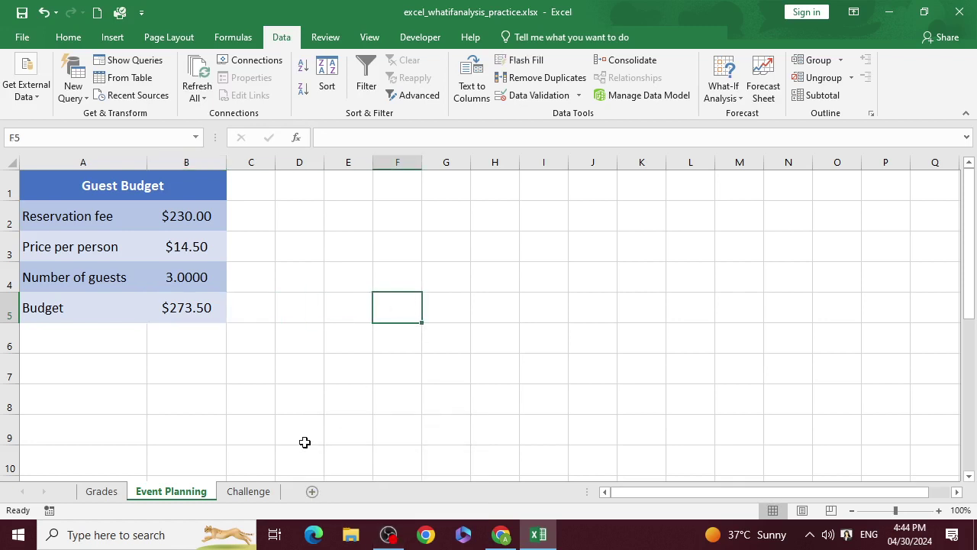
- Group the Grades, Event Planning and Challenge sheets, with Challenge as the displayed sheet
{"action": "left_click", "coordinate": [103, 492]}
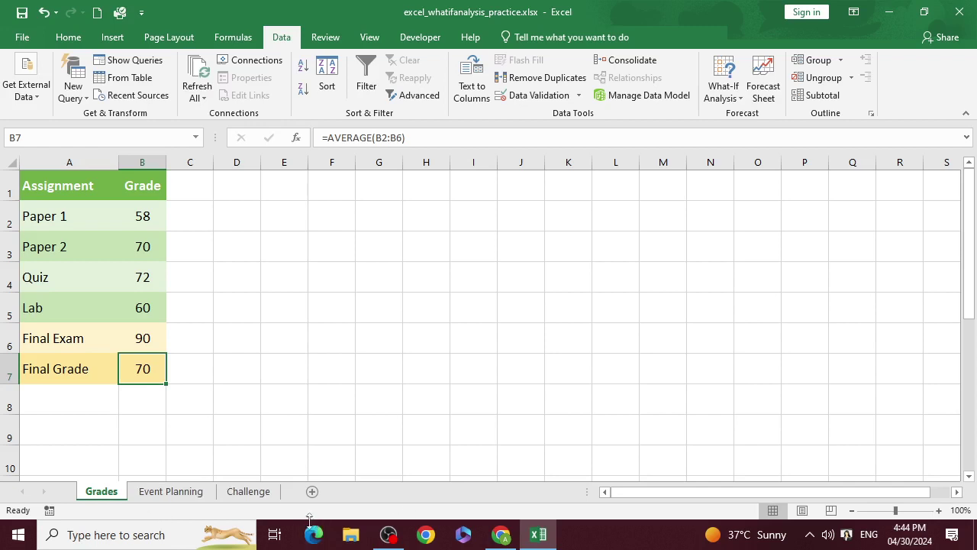
{"action": "left_click", "coordinate": [187, 491], "text": "ctrl"}
{"action": "left_click", "coordinate": [234, 494], "text": "ctrl"}
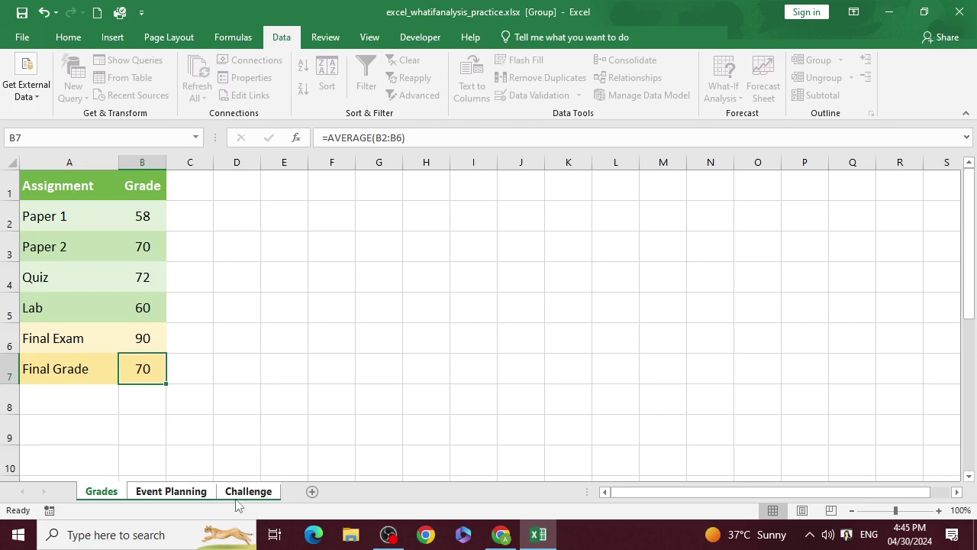
{"action": "right_click", "coordinate": [259, 493]}
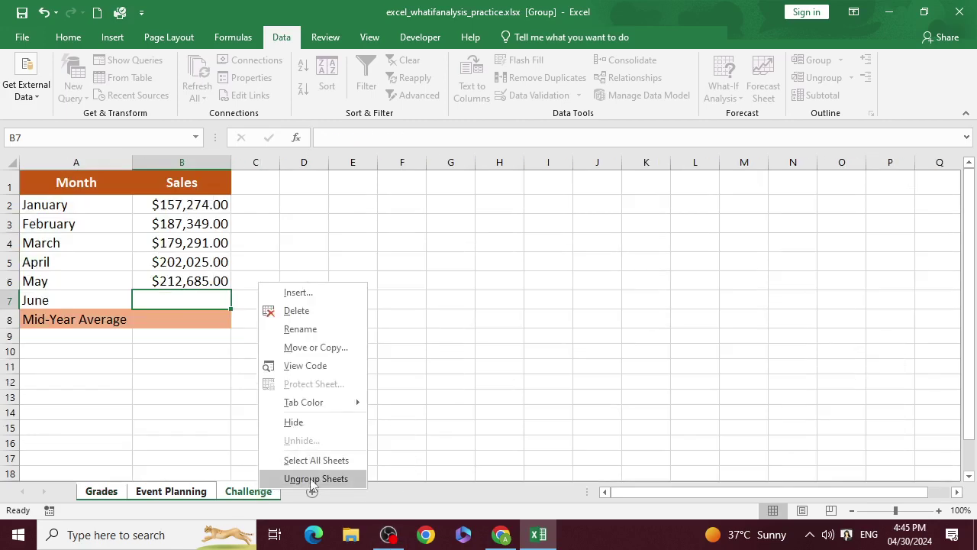
{"action": "left_click", "coordinate": [310, 242]}
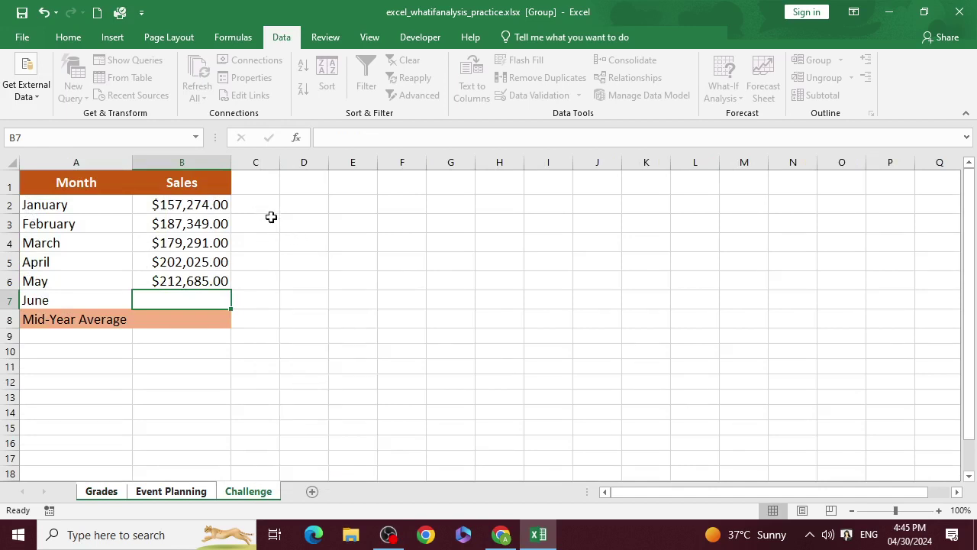
- Apply All Borders to the range F1:I5 on the grouped sheets
{"action": "left_click_drag", "start_coordinate": [271, 216], "coordinate": [464, 305]}
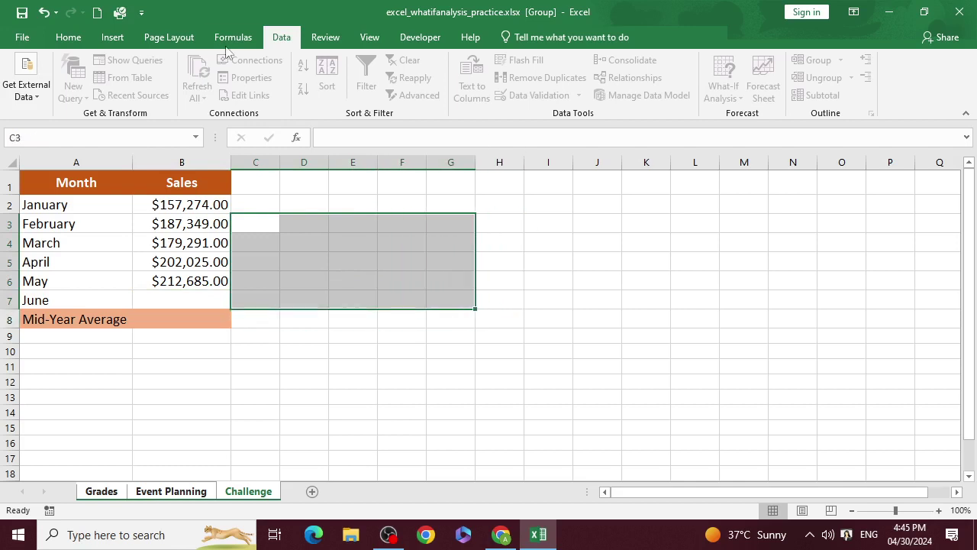
{"action": "left_click_drag", "start_coordinate": [260, 180], "coordinate": [458, 294]}
{"action": "left_click", "coordinate": [500, 261]}
{"action": "left_click_drag", "start_coordinate": [402, 182], "coordinate": [567, 269]}
{"action": "left_click", "coordinate": [68, 37]}
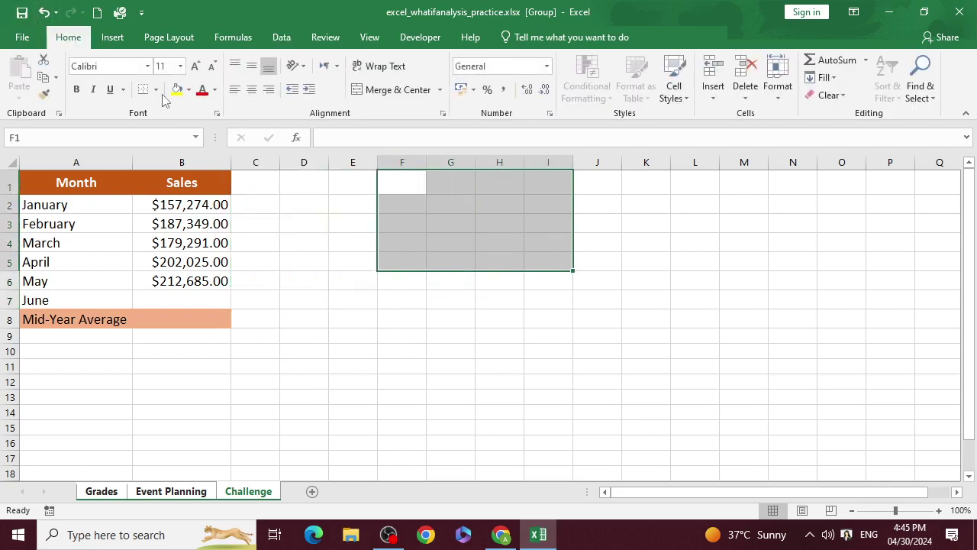
{"action": "left_click", "coordinate": [156, 89]}
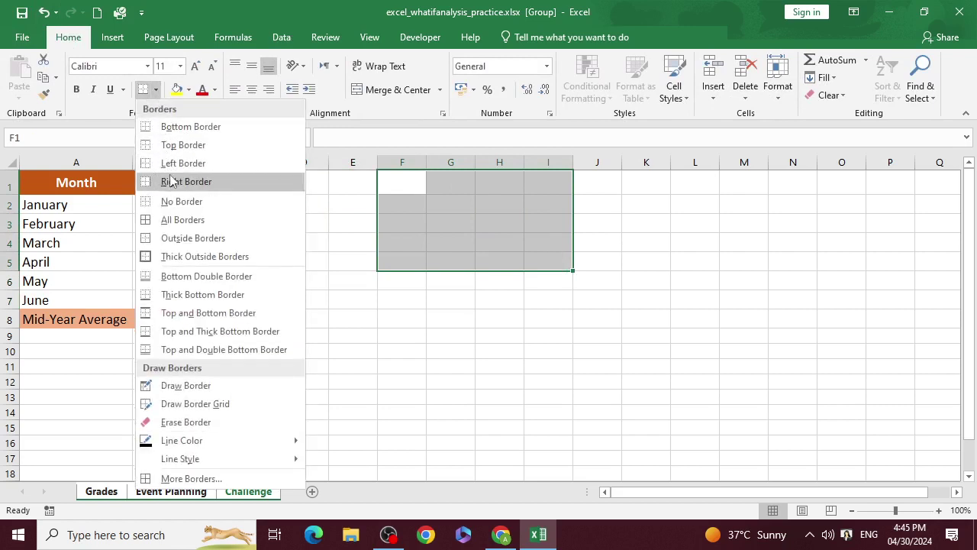
{"action": "left_click", "coordinate": [185, 221]}
- Enter 10, 12, 15 and 19 in cells F1 to I1 of the bordered grid
{"action": "left_click", "coordinate": [414, 185]}
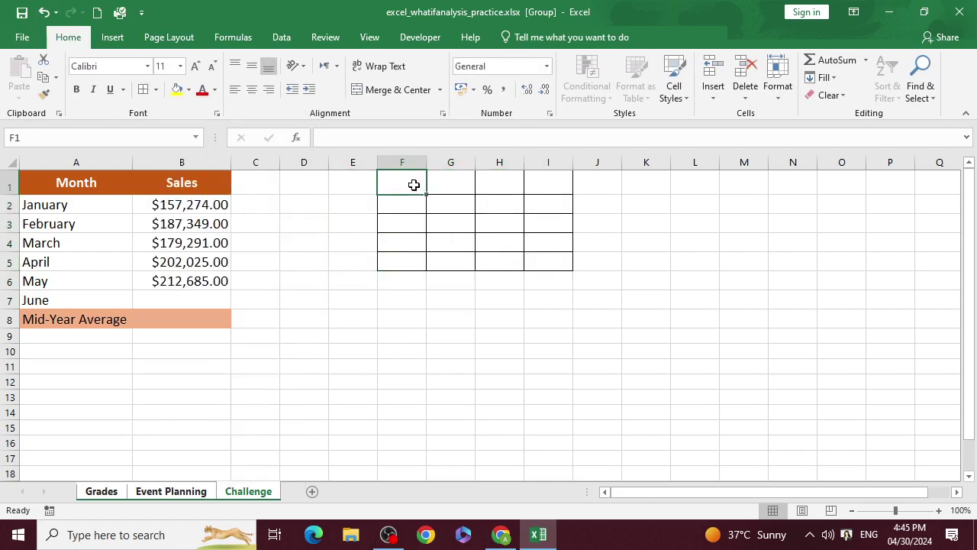
{"action": "type", "text": "10"}
{"action": "key", "text": "Tab"}
{"action": "type", "text": "12"}
{"action": "key", "text": "Tab"}
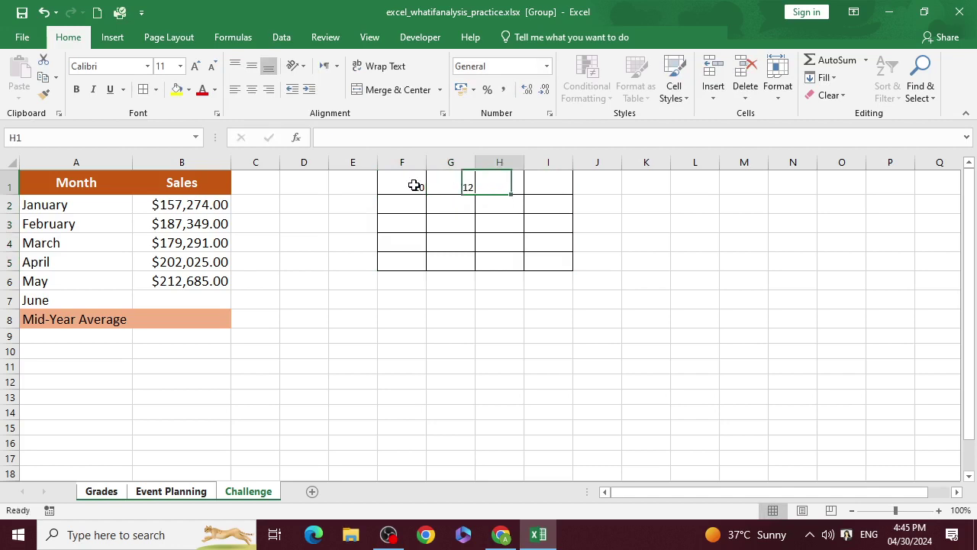
{"action": "type", "text": "15"}
{"action": "key", "text": "Tab"}
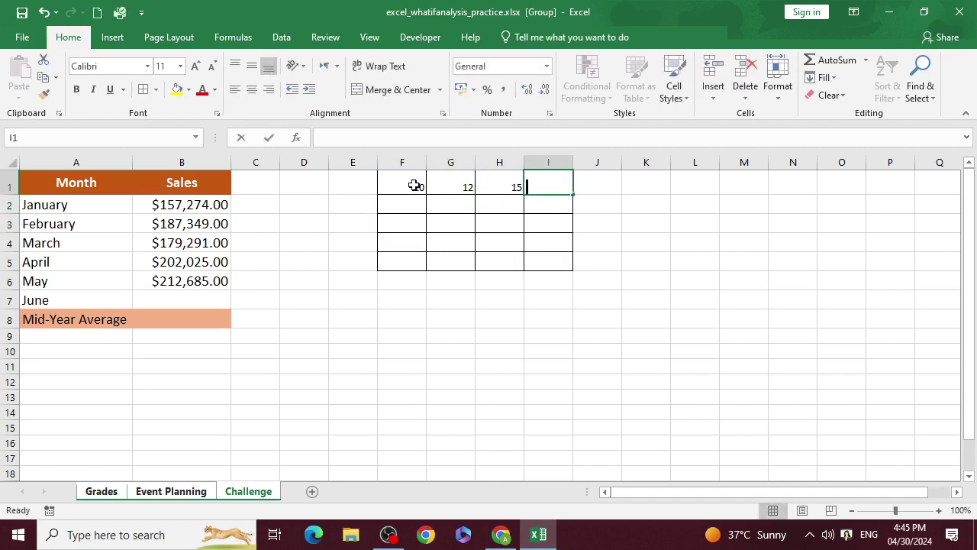
{"action": "type", "text": "19"}
{"action": "key", "text": "Return"}
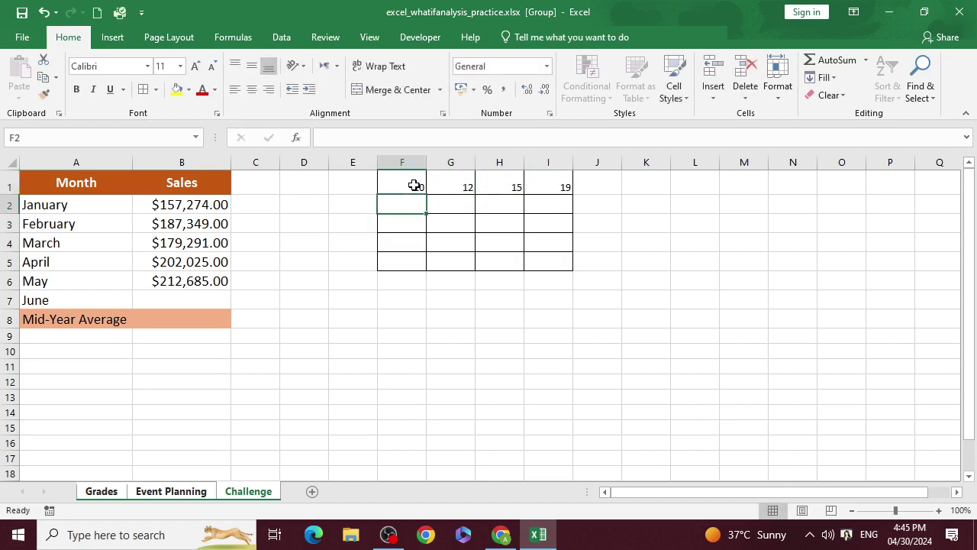
- Copy the values in F1:I1 into the remaining grid rows F2:I5
{"action": "left_click_drag", "start_coordinate": [414, 185], "coordinate": [532, 189]}
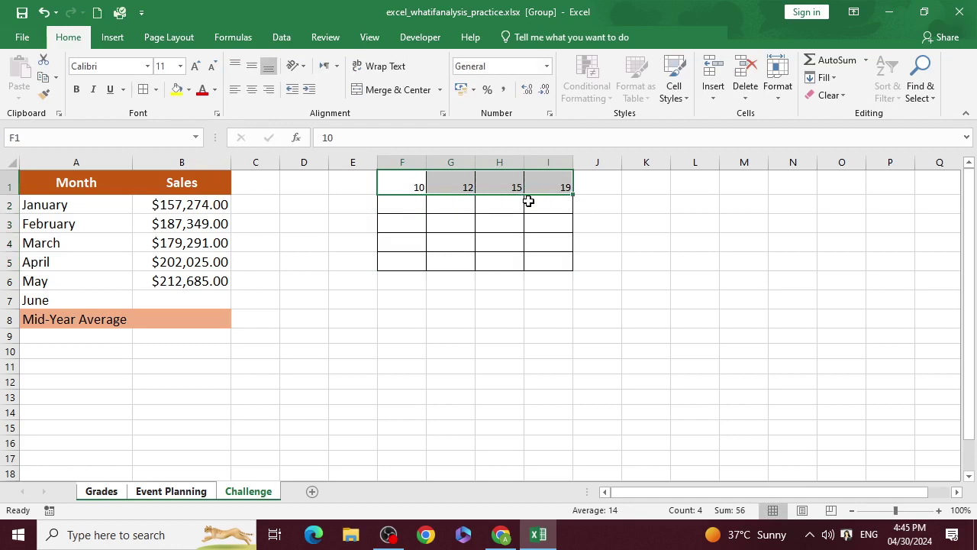
{"action": "key", "text": "ctrl+c"}
{"action": "left_click", "coordinate": [422, 212]}
{"action": "left_click_drag", "start_coordinate": [429, 213], "coordinate": [544, 263]}
{"action": "key", "text": "ctrl+v"}
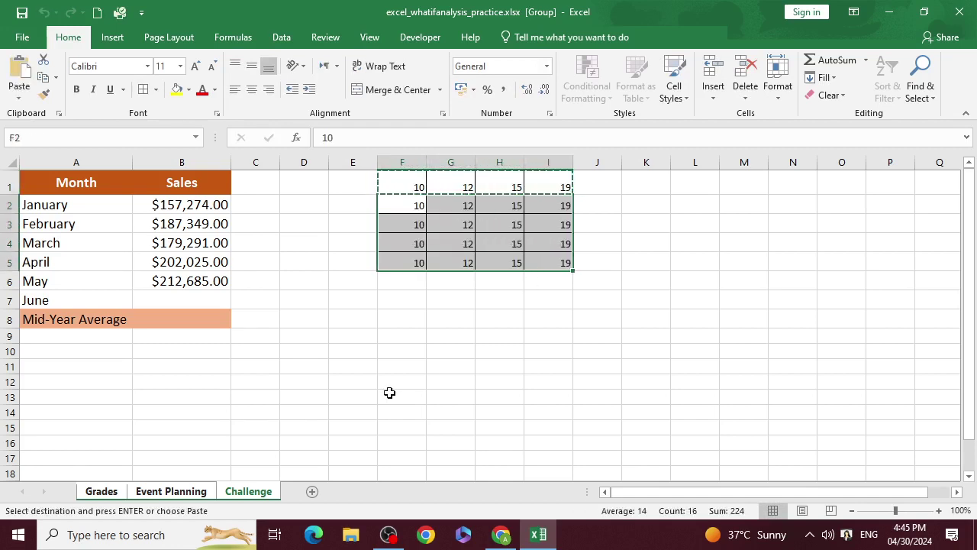
- Leave the sheet group by viewing Event Planning, check the grid on the Grades and Challenge sheets, and return to Event Planning
{"action": "left_click", "coordinate": [191, 494]}
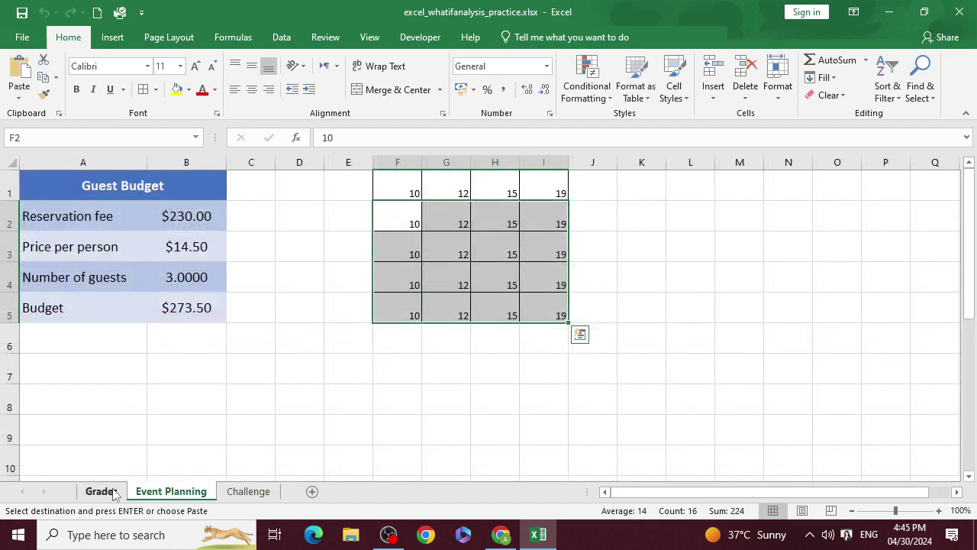
{"action": "left_click", "coordinate": [108, 492]}
{"action": "left_click", "coordinate": [177, 495]}
{"action": "left_click", "coordinate": [231, 491]}
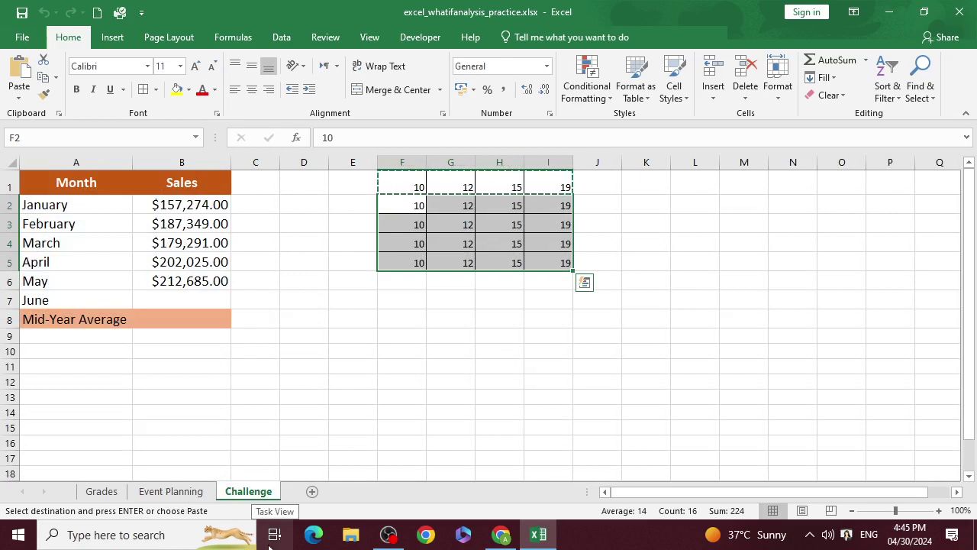
{"action": "left_click", "coordinate": [347, 399]}
{"action": "left_click", "coordinate": [171, 491]}
{"action": "key", "text": "ctrl+v"}
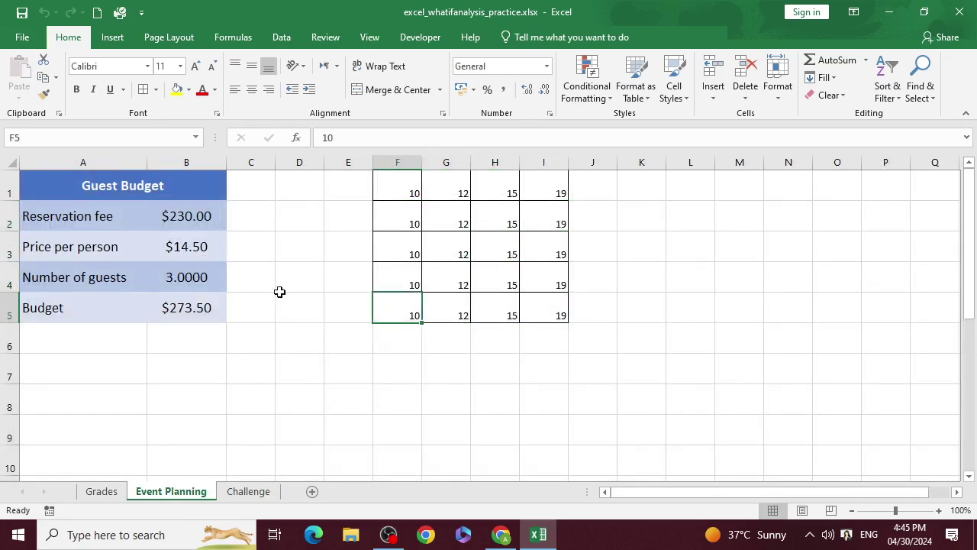
{"action": "left_click", "coordinate": [298, 276]}
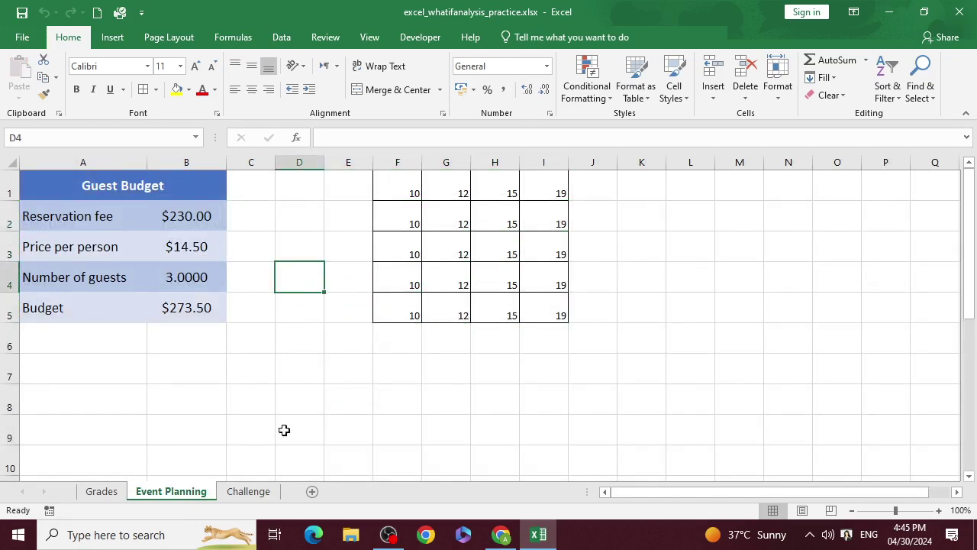
- Copy the Challenge sheet within excel_whatifanalysis_practice.xlsx, placing the copy before the Challenge sheet
{"action": "right_click", "coordinate": [259, 491]}
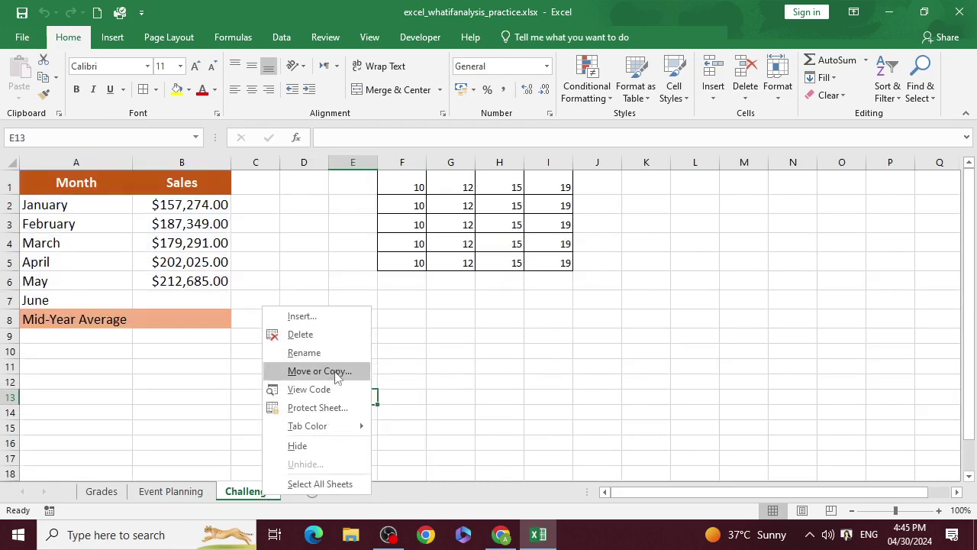
{"action": "left_click", "coordinate": [500, 390]}
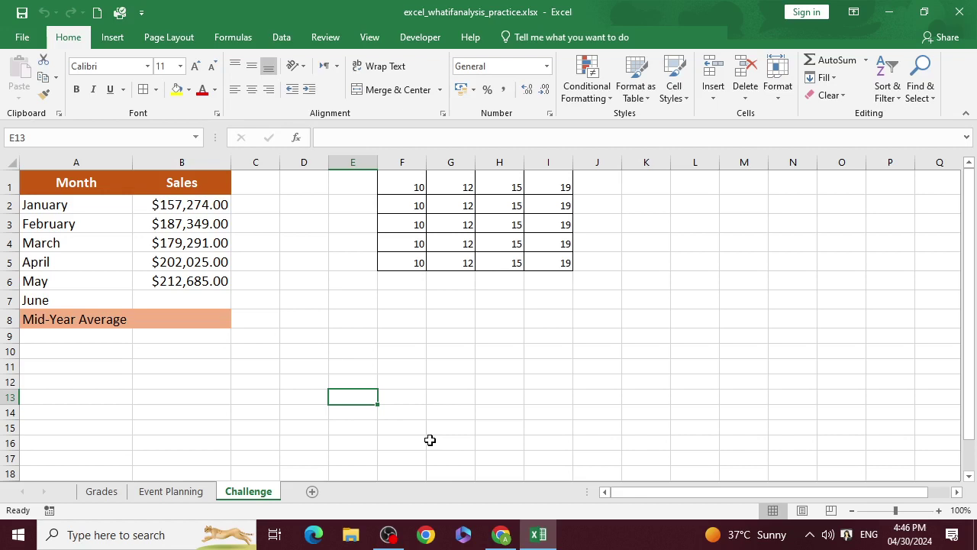
{"action": "right_click", "coordinate": [249, 494]}
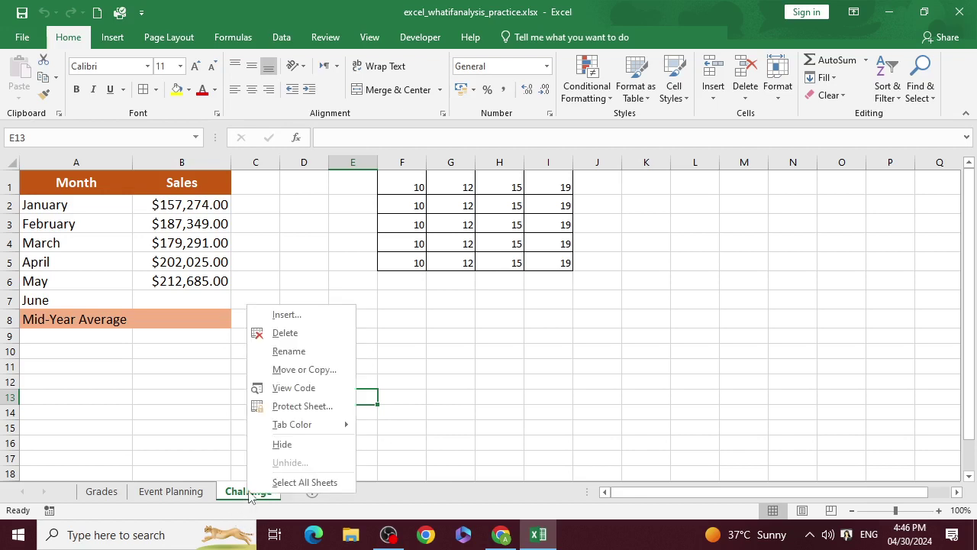
{"action": "left_click", "coordinate": [317, 369]}
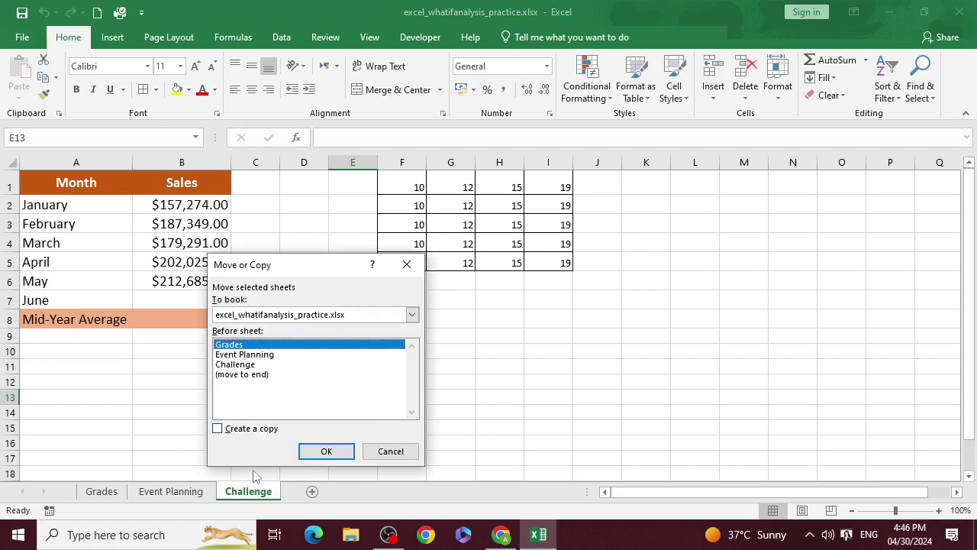
{"action": "left_click", "coordinate": [241, 365]}
{"action": "left_click", "coordinate": [242, 429]}
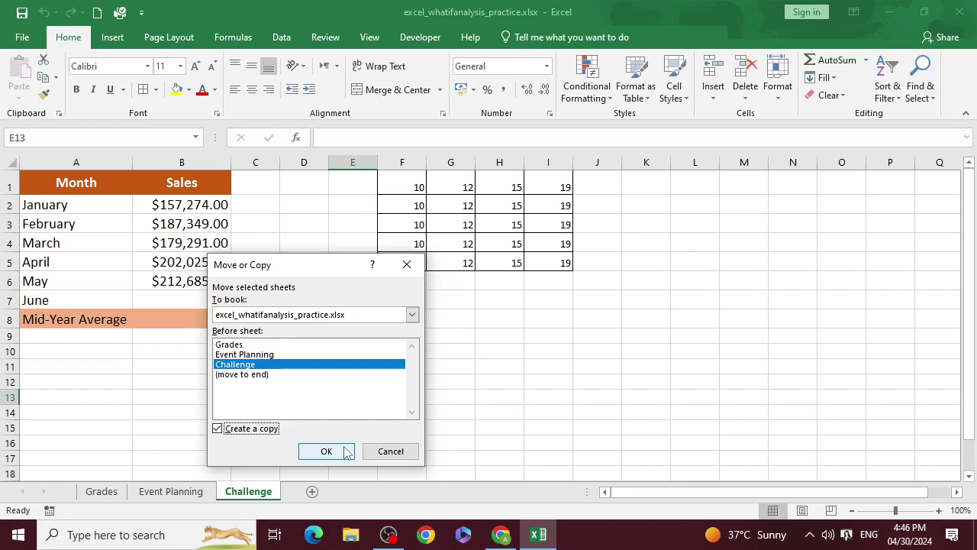
{"action": "left_click", "coordinate": [412, 314]}
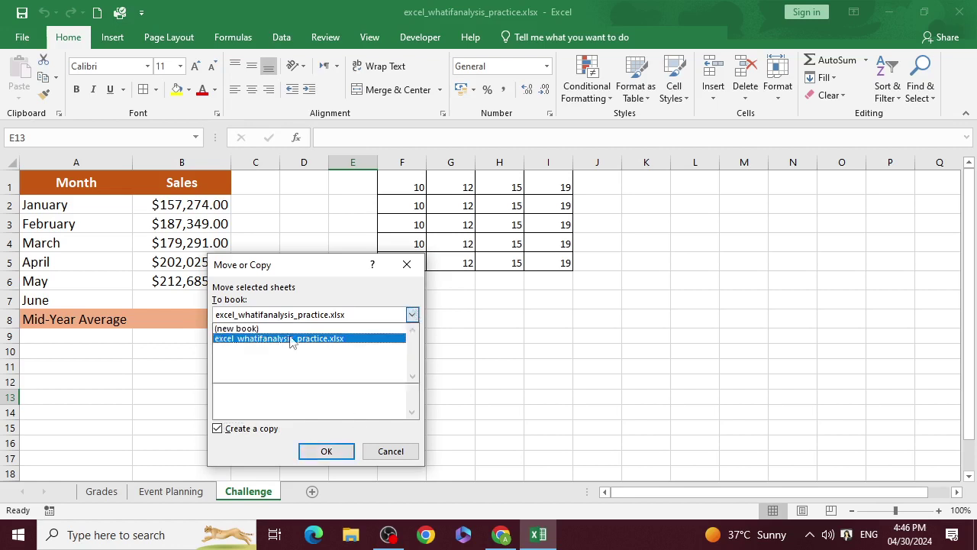
{"action": "left_click", "coordinate": [260, 338]}
{"action": "left_click", "coordinate": [326, 451]}
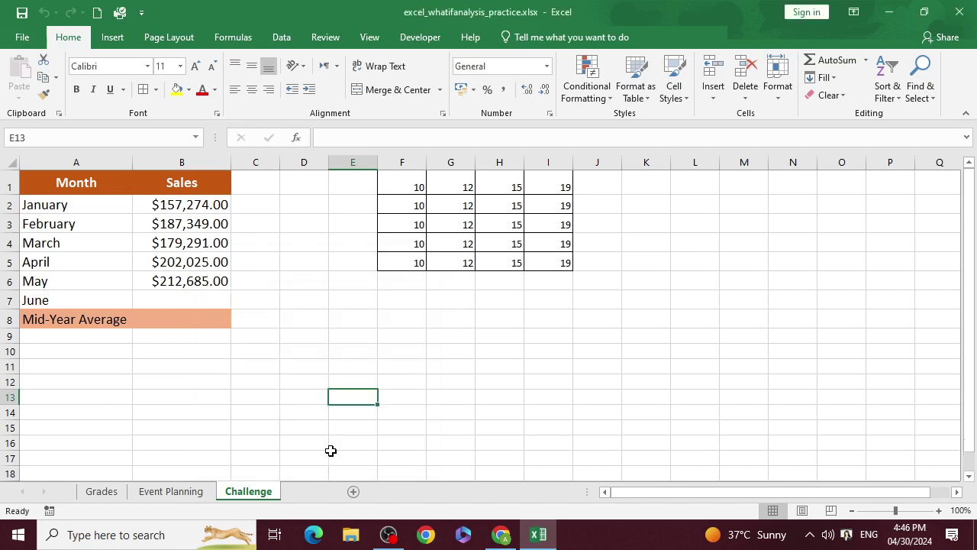
- Position the Challenge copy after the original sheet and add two more copies at the end of the workbook
{"action": "left_click_drag", "start_coordinate": [119, 495], "coordinate": [373, 502]}
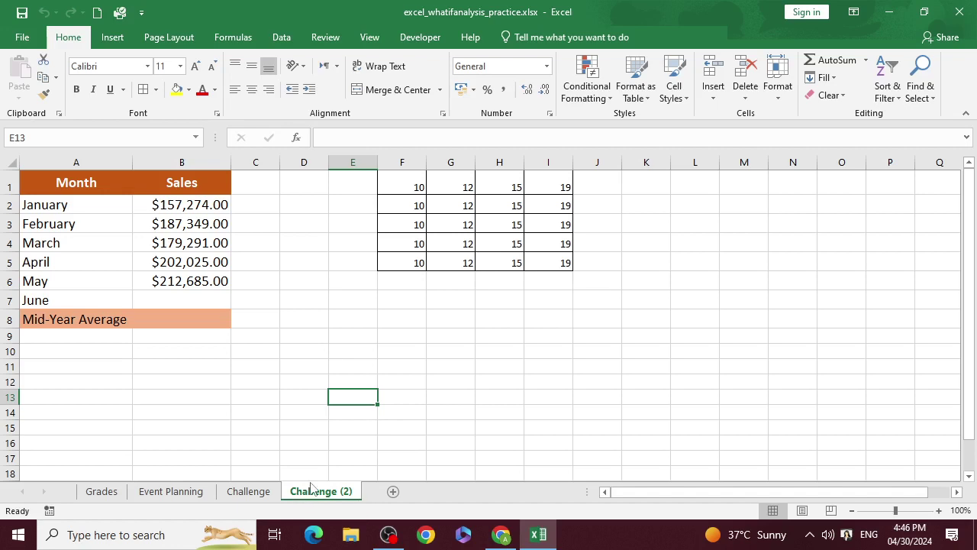
{"action": "left_click_drag", "start_coordinate": [311, 488], "coordinate": [460, 496]}
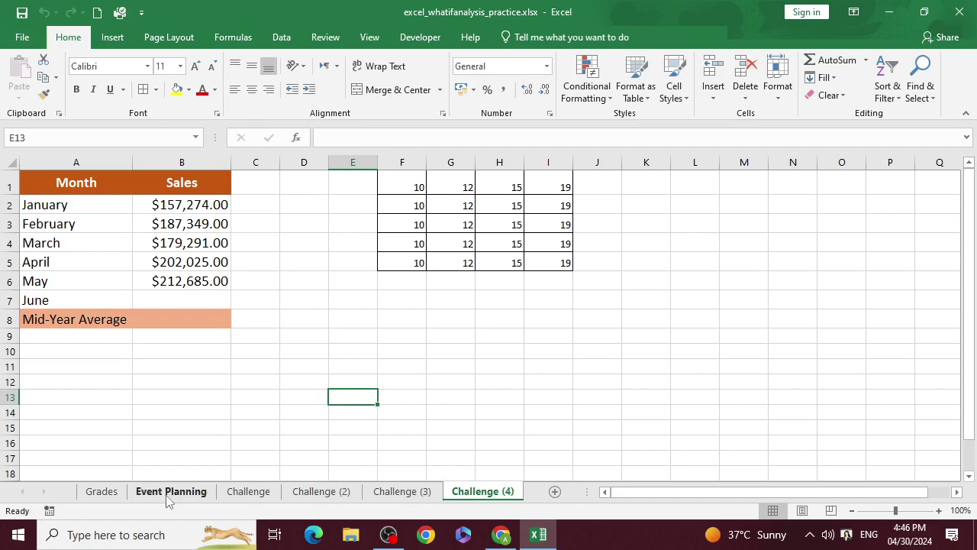
- Group all six sheets from Grades to Challenge (4) and duplicate the whole group in front of Grades
{"action": "left_click", "coordinate": [121, 496], "text": "ctrl"}
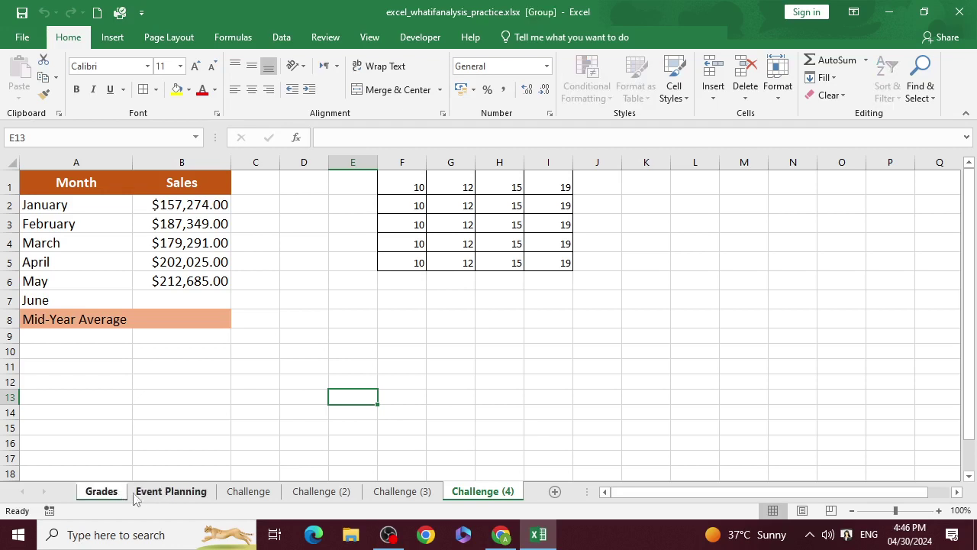
{"action": "left_click", "coordinate": [152, 496], "text": "ctrl"}
{"action": "left_click", "coordinate": [248, 493], "text": "ctrl"}
{"action": "left_click", "coordinate": [320, 493], "text": "ctrl"}
{"action": "left_click", "coordinate": [402, 492], "text": "ctrl"}
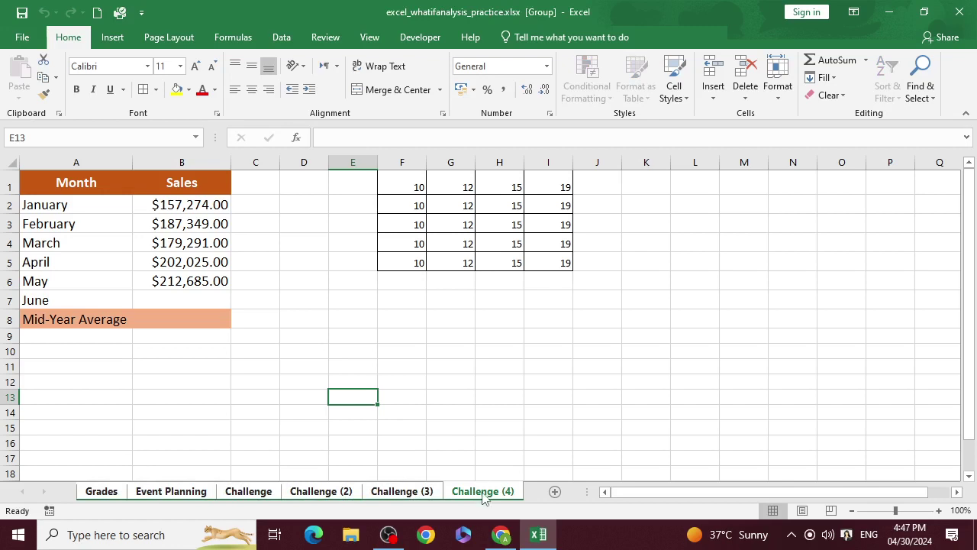
{"action": "mouse_move", "coordinate": [485, 491]}
{"action": "left_mouse_down"}
{"action": "mouse_move", "coordinate": [540, 482]}
{"action": "mouse_move", "coordinate": [537, 435]}
{"action": "mouse_move", "coordinate": [550, 387]}
{"action": "mouse_move", "coordinate": [535, 489]}
{"action": "mouse_move", "coordinate": [76, 500]}
{"action": "mouse_move", "coordinate": [531, 495]}
{"action": "mouse_move", "coordinate": [59, 497]}
{"action": "mouse_move", "coordinate": [81, 493]}
{"action": "left_mouse_up"}
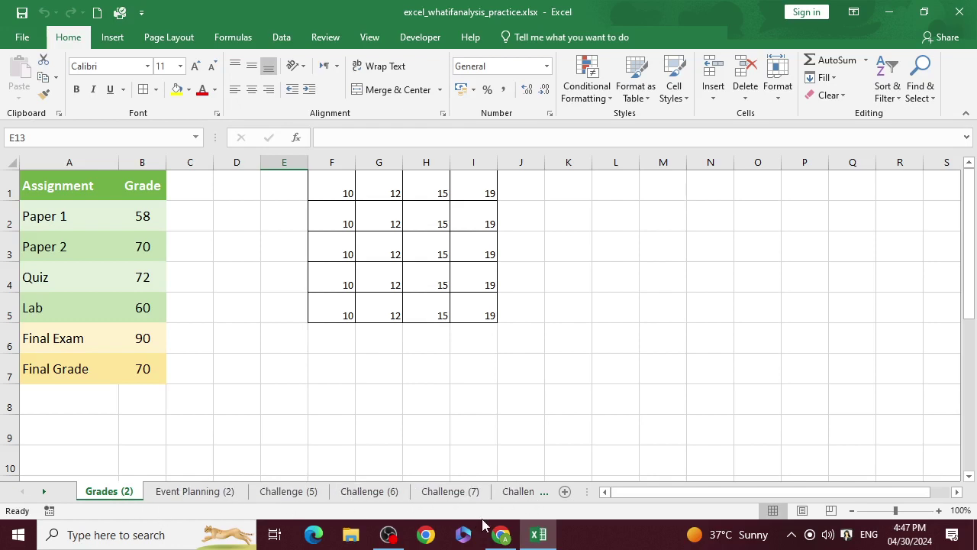
- Group Grades (2), Event Planning (2), Challenge (5) and Challenge (6), and release the group with Ungroup Sheets
{"action": "left_click", "coordinate": [194, 492], "text": "ctrl"}
{"action": "left_click", "coordinate": [287, 492], "text": "ctrl"}
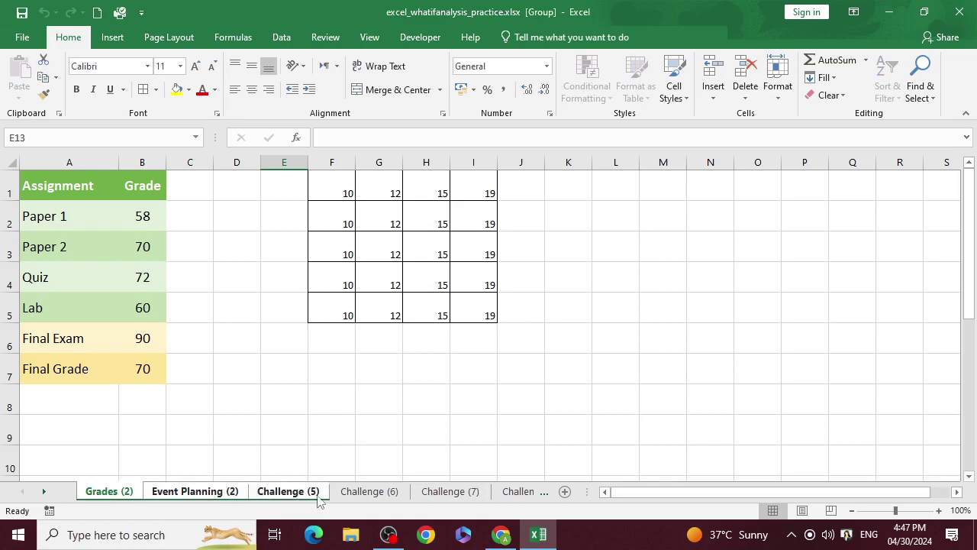
{"action": "left_click", "coordinate": [369, 492], "text": "ctrl"}
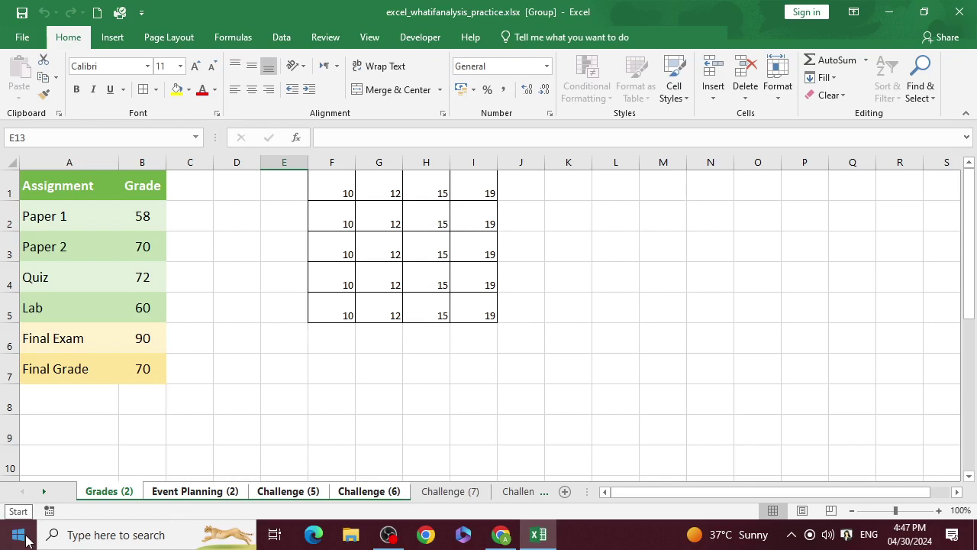
{"action": "right_click", "coordinate": [131, 493]}
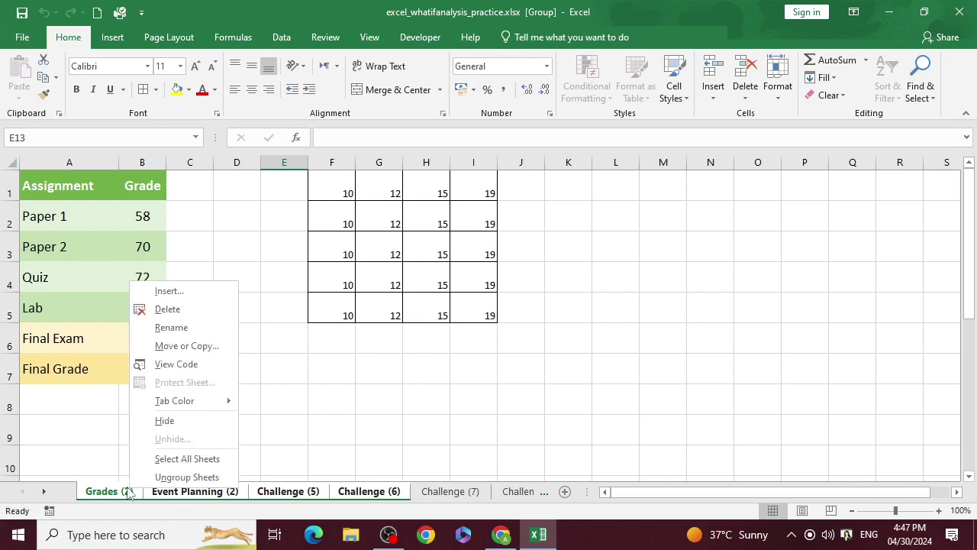
{"action": "left_click", "coordinate": [196, 478]}
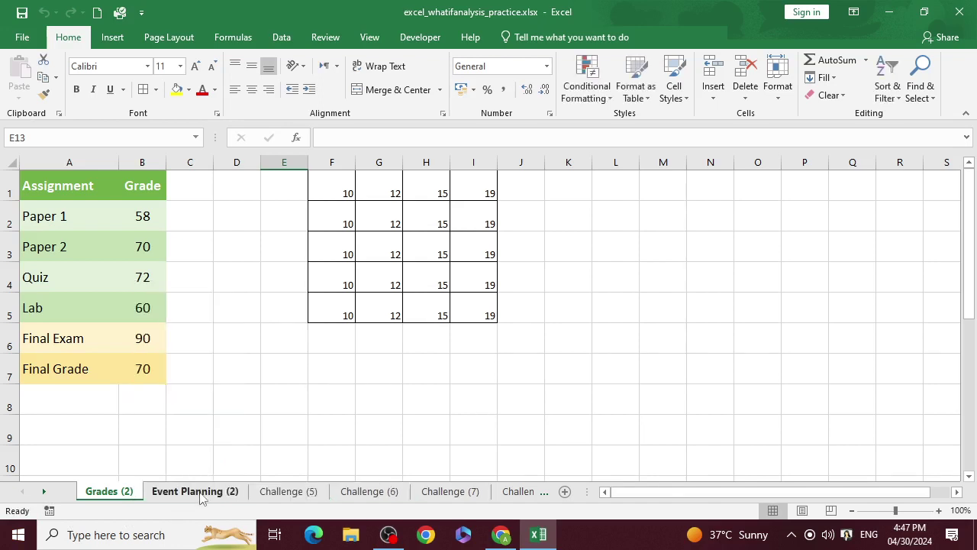
- Regroup the sheets from Grades (2) to Challenge (6) and leave the group by viewing Challenge (7) outside it
{"action": "left_click", "coordinate": [194, 491], "text": "ctrl"}
{"action": "left_click", "coordinate": [287, 491], "text": "ctrl"}
{"action": "left_click", "coordinate": [369, 492], "text": "ctrl"}
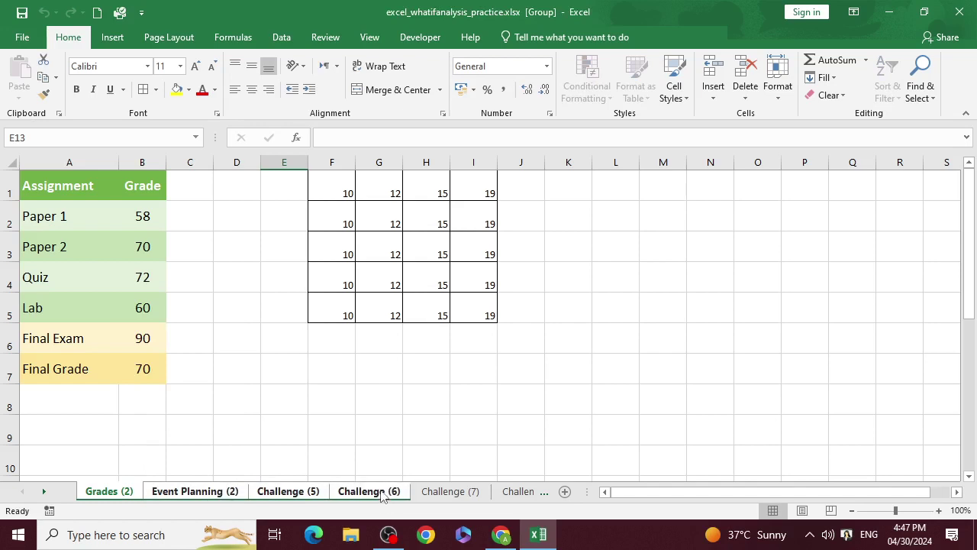
{"action": "left_click", "coordinate": [470, 493], "text": "ctrl"}
{"action": "left_click", "coordinate": [471, 492]}
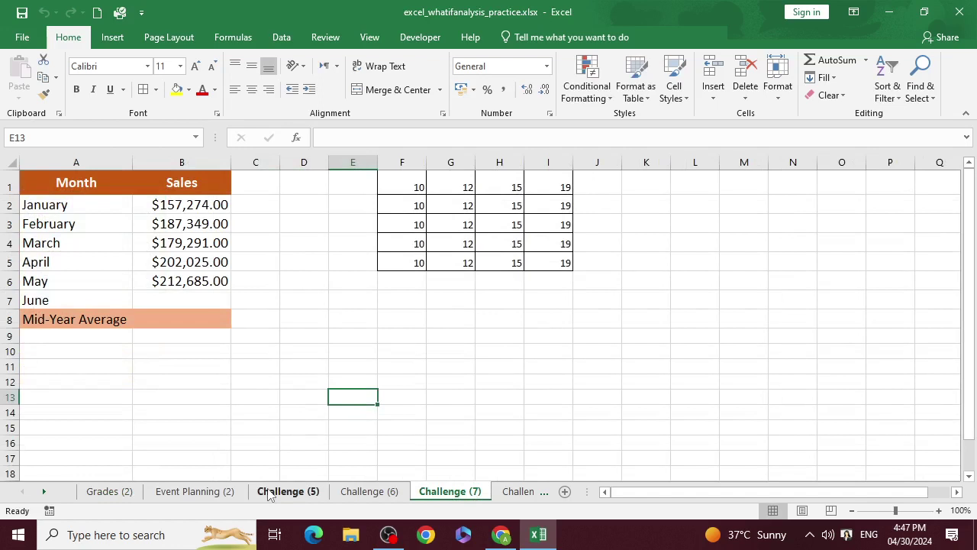
{"action": "mouse_move", "coordinate": [393, 539]}
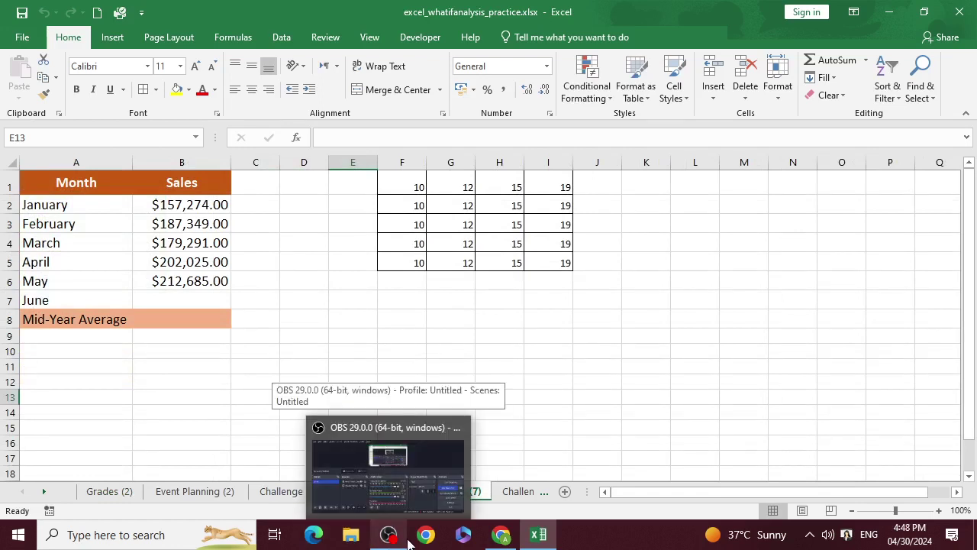